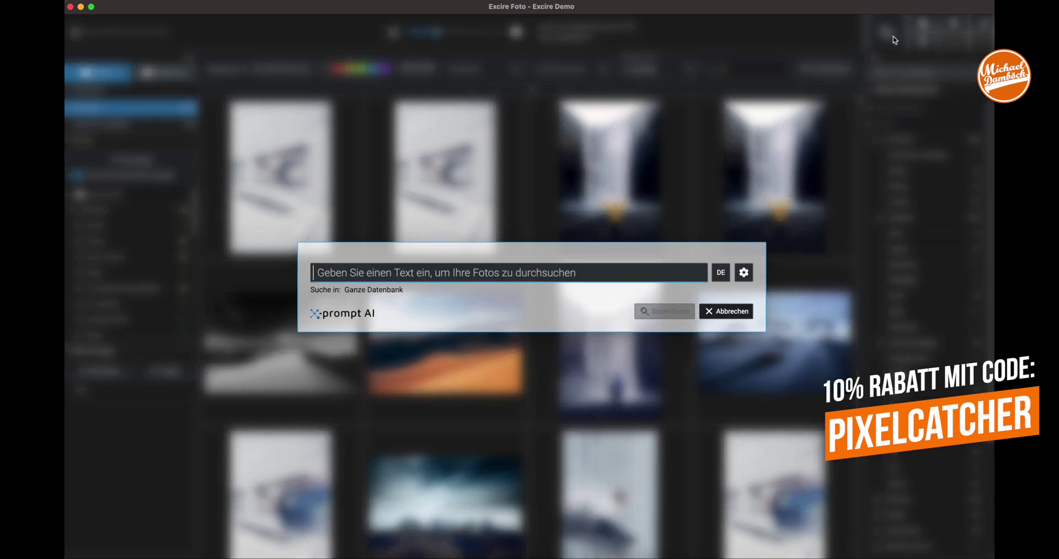
Step: Search the whole photo database with the text prompt "baum mit gegenlicht"
text(baum mit gege)
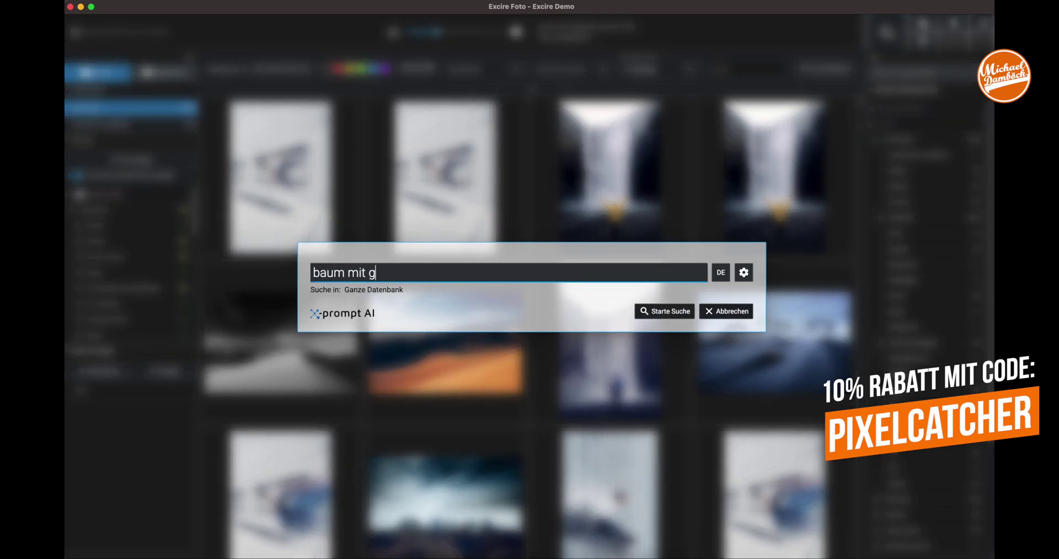
text(nlicht)
key(Return)
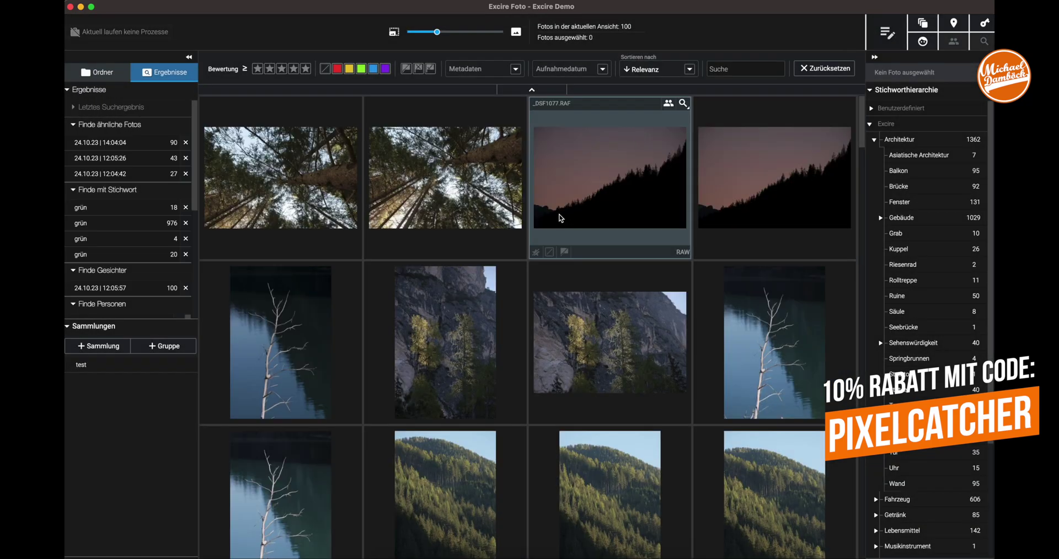
Step: Inspect the two dusky ridge photos in the results and view the photo of trees before the rock face at large size
click(615, 191)
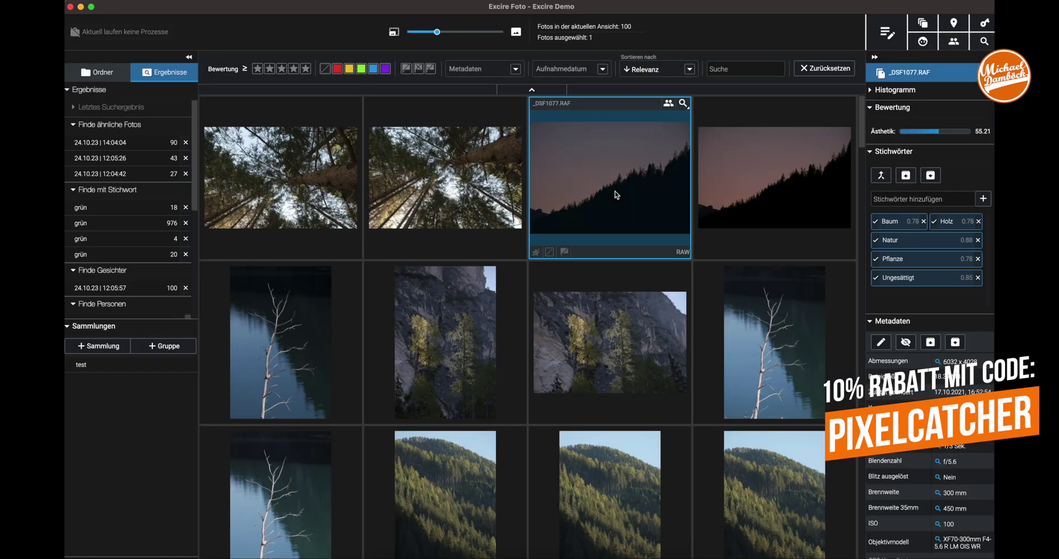
click(752, 184)
double_click(667, 301)
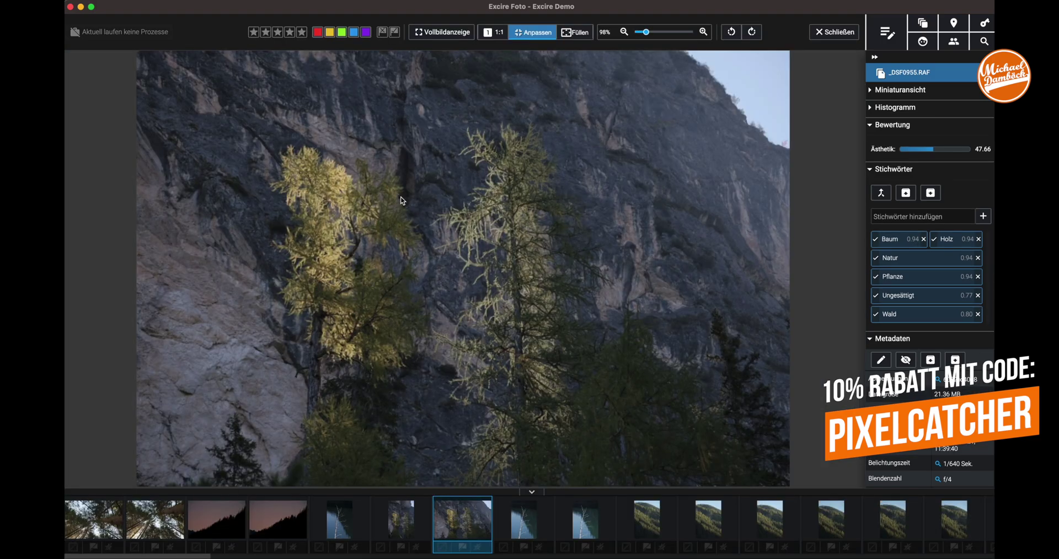
click(834, 31)
Step: View the cactus shadow photo and the bare tree with the sun star at large size, returning to the results each time
scroll(602, 301, down, 5)
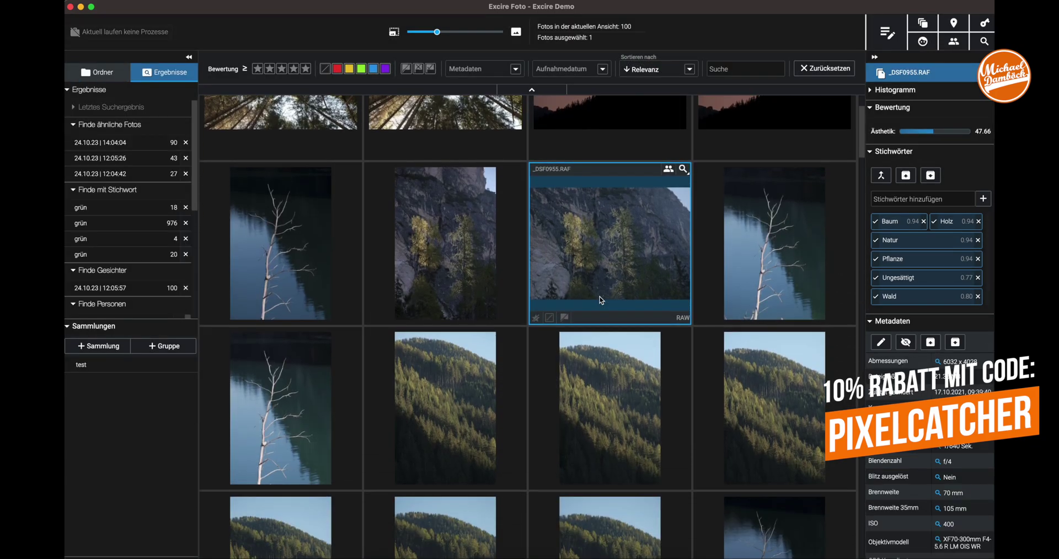
scroll(602, 300, down, 3)
double_click(608, 367)
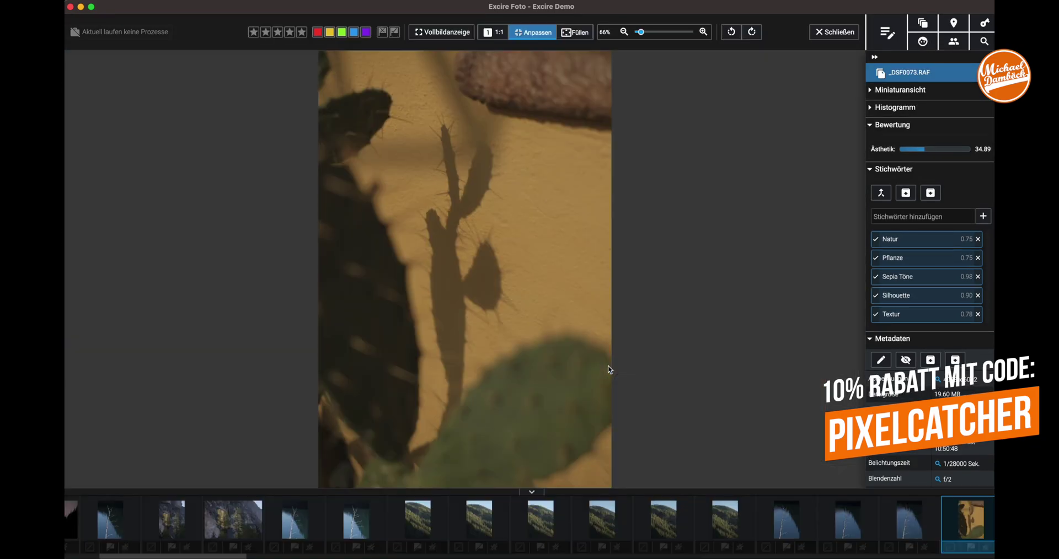
click(836, 34)
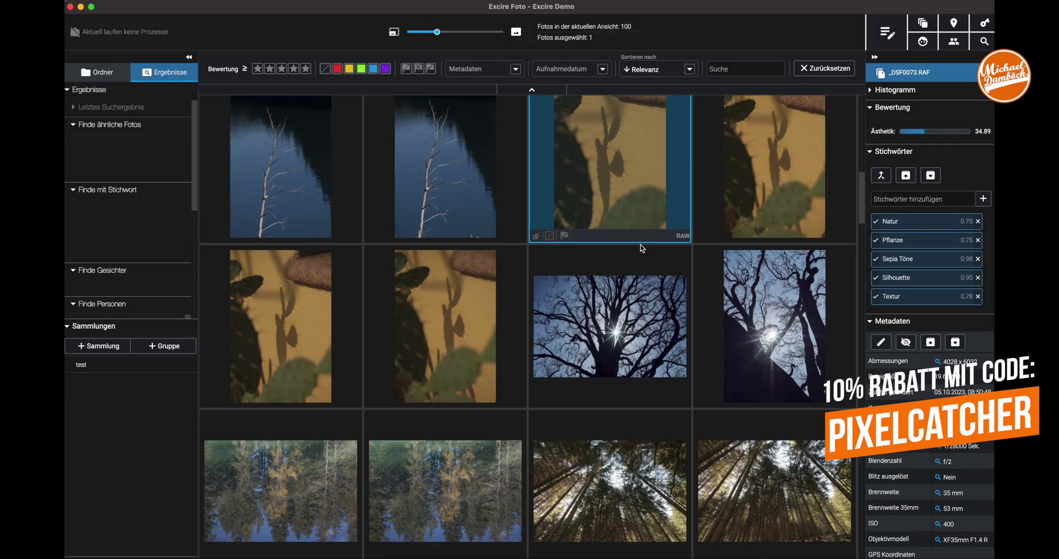
double_click(622, 309)
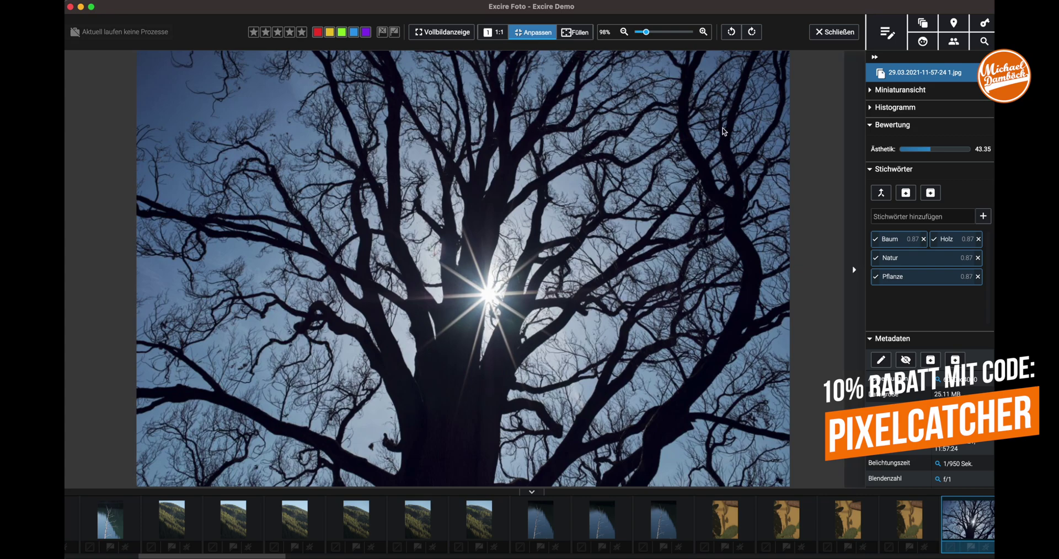
click(840, 33)
Step: Run a new text search across the whole database for "haus mit blüten"
click(887, 31)
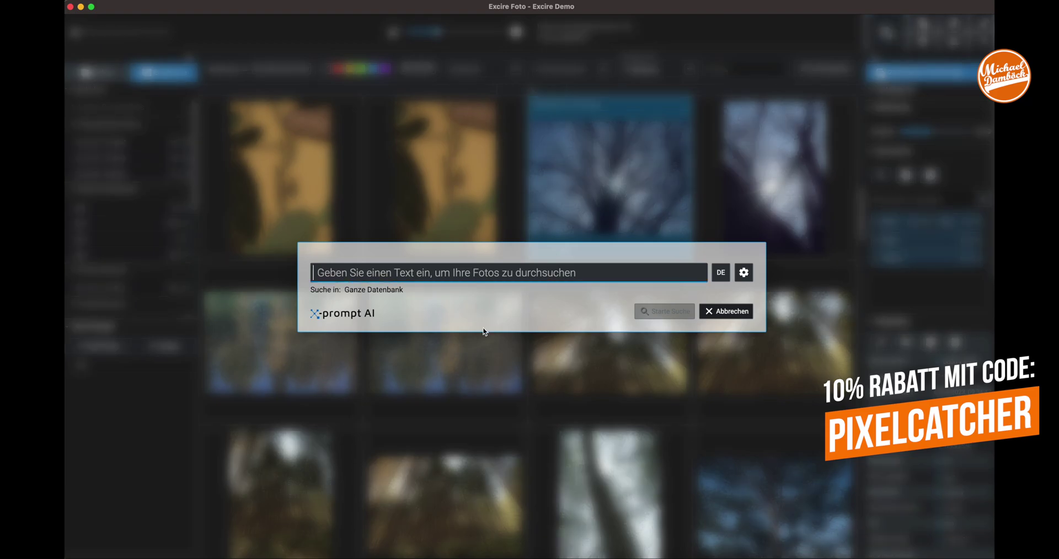
text(haus mit )
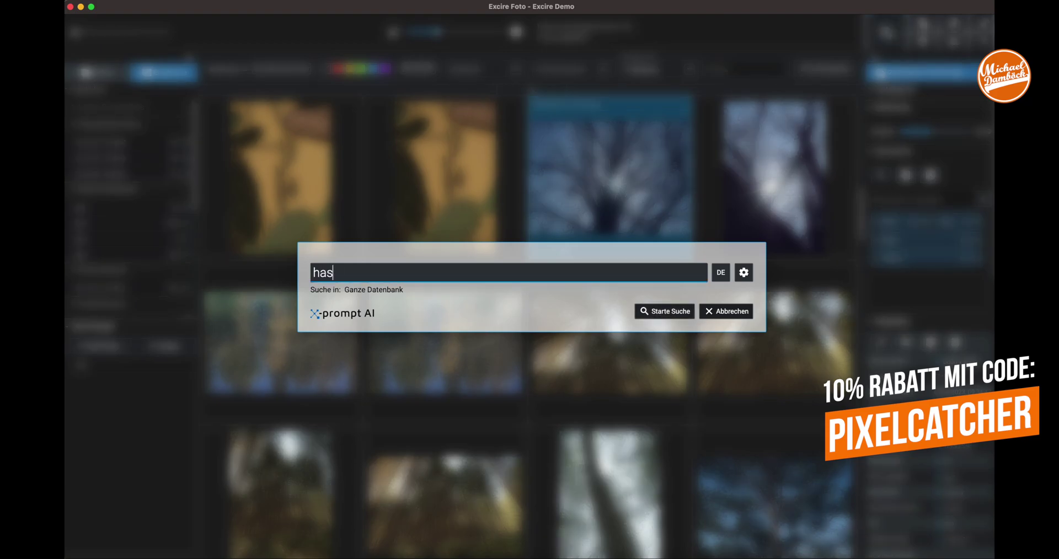
text(blüten)
key(Return)
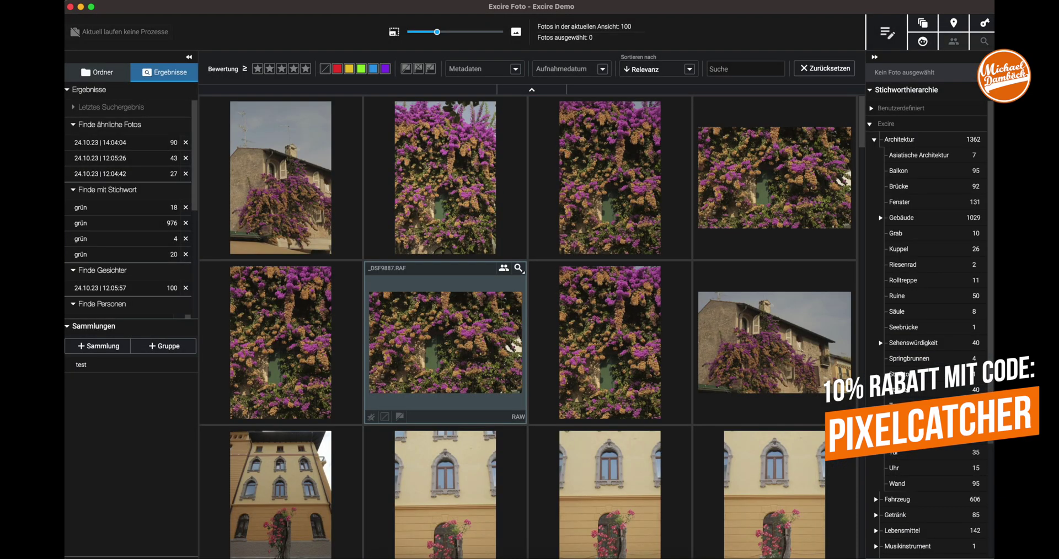
Step: Run a text search across the whole database for "haus mit katze"
click(887, 34)
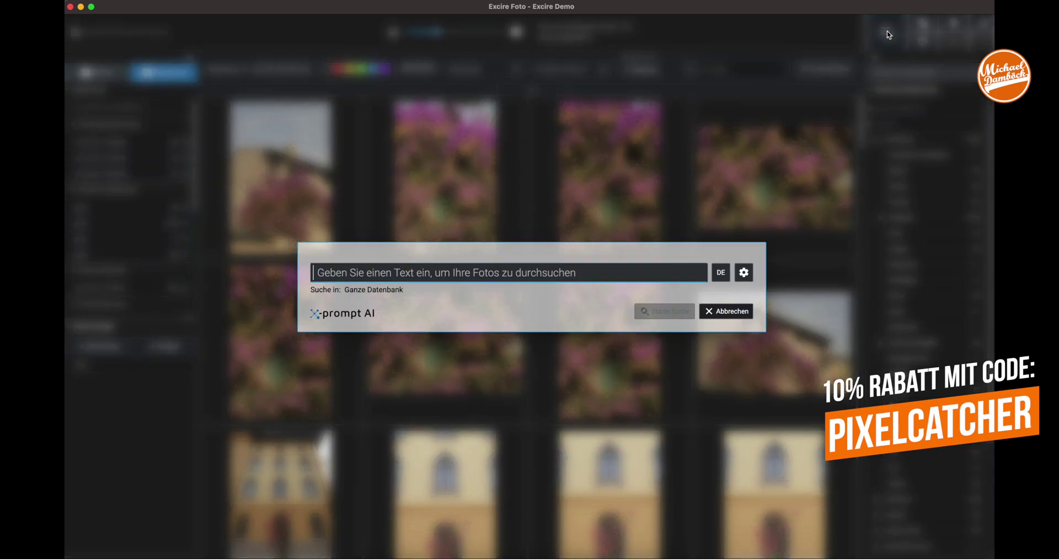
text(haus mit)
key(BackSpace)
key(BackSpace)
key(BackSpace)
key(BackSpace)
key(BackSpace)
text(s mit katze)
key(Return)
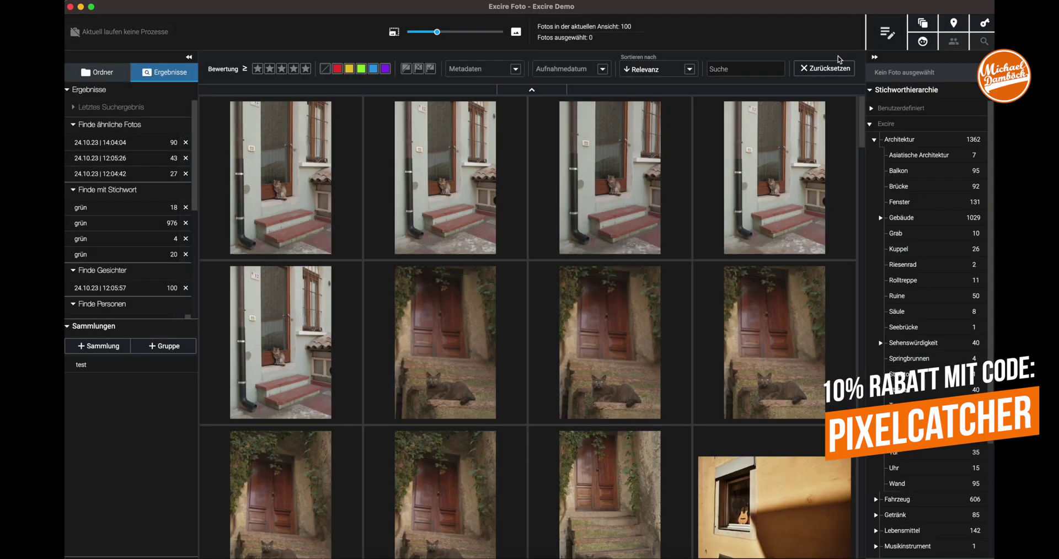
Step: Run a text search across the whole database for "griechenland"
click(889, 37)
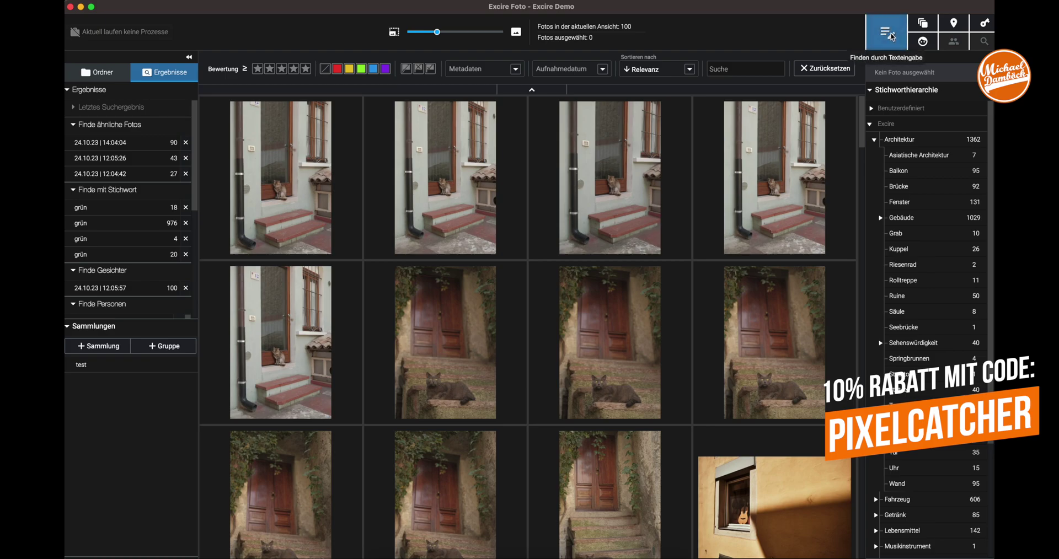
text(griechenland)
key(Return)
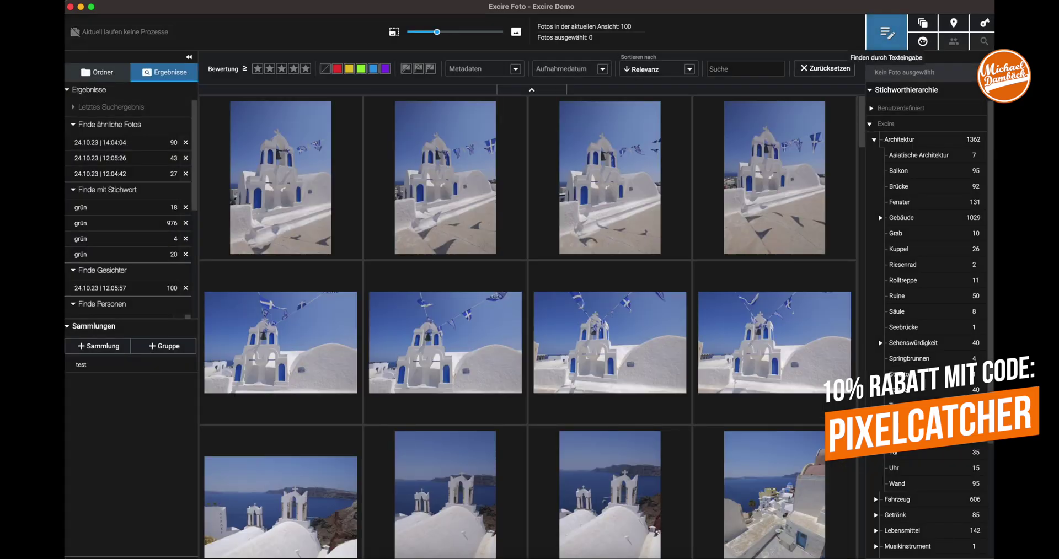
Step: Browse the Greece search results and select a photo of the white bell tower in the first row
click(635, 194)
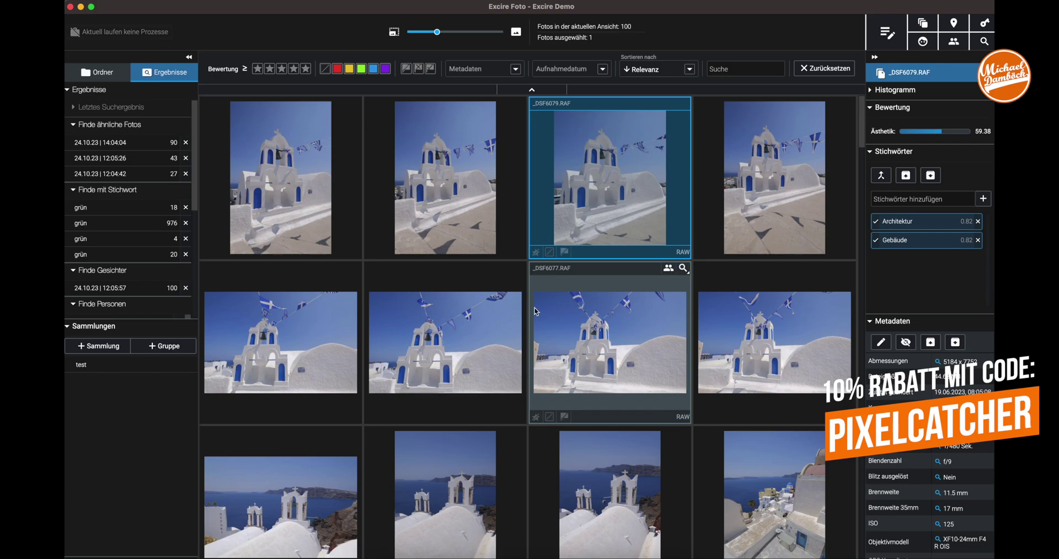
scroll(450, 322, down, 1)
scroll(449, 320, down, 10)
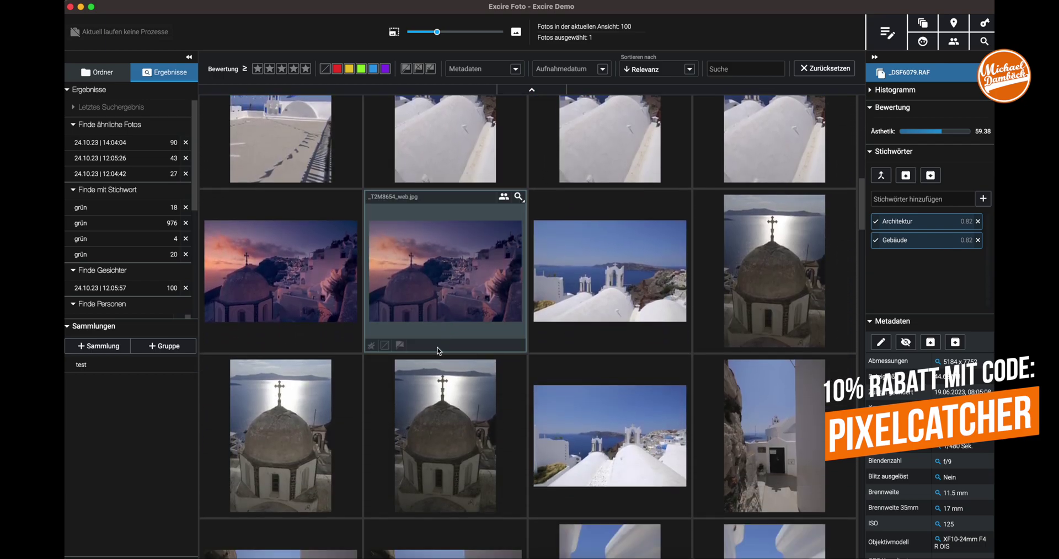
scroll(436, 259, up, 8)
click(433, 171)
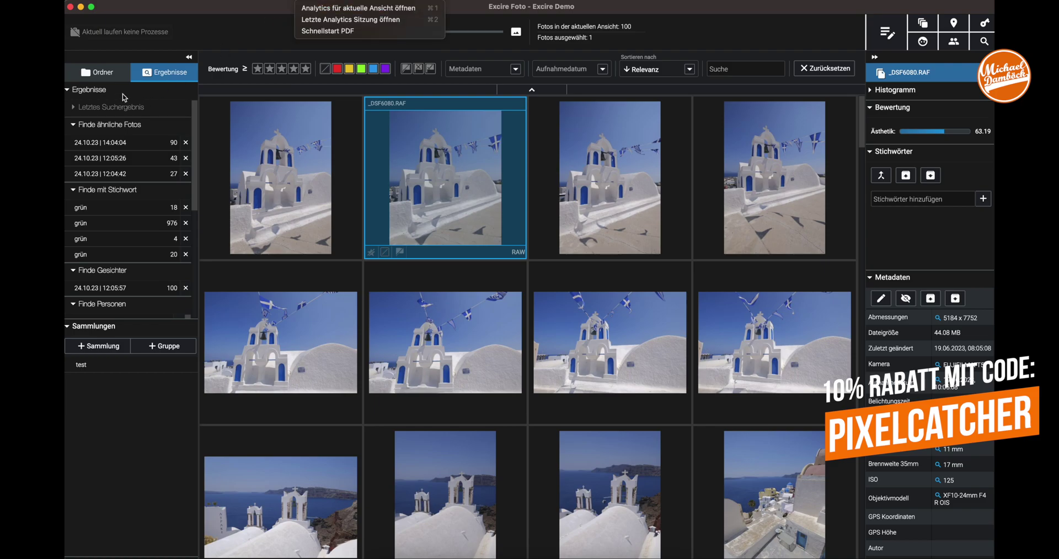
Step: Display all photos in the database and open Analytics for the current view
click(100, 76)
click(99, 76)
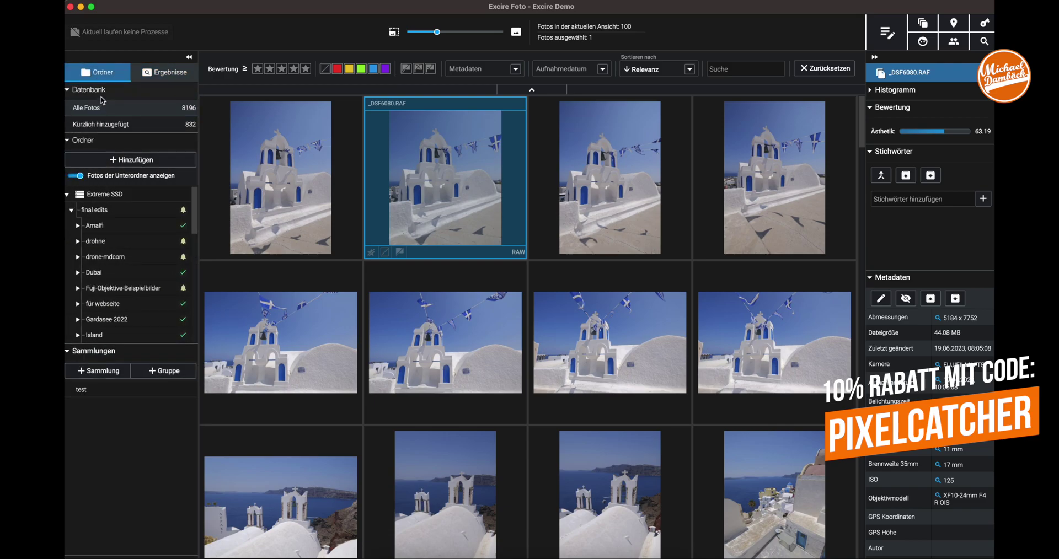
click(102, 106)
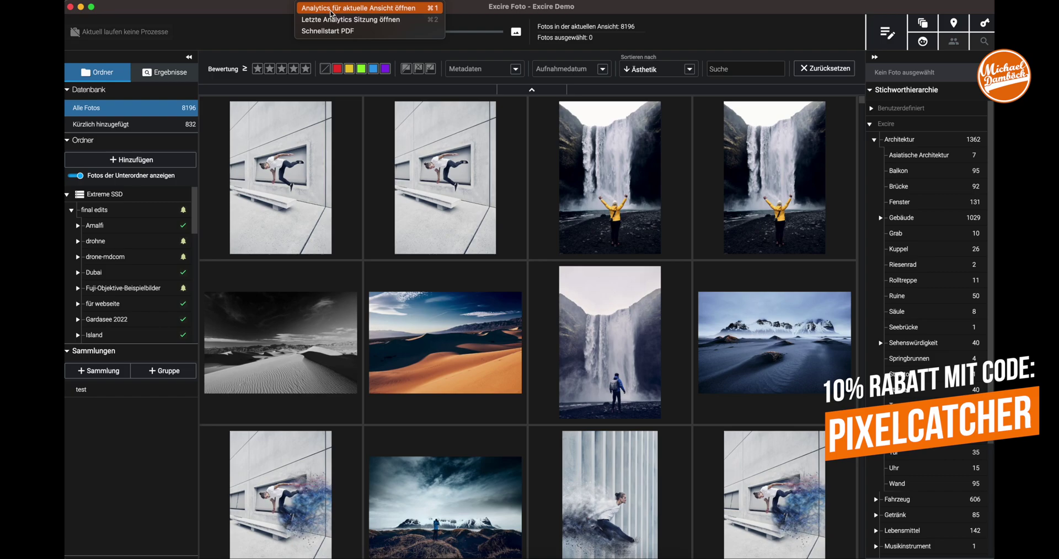
click(331, 9)
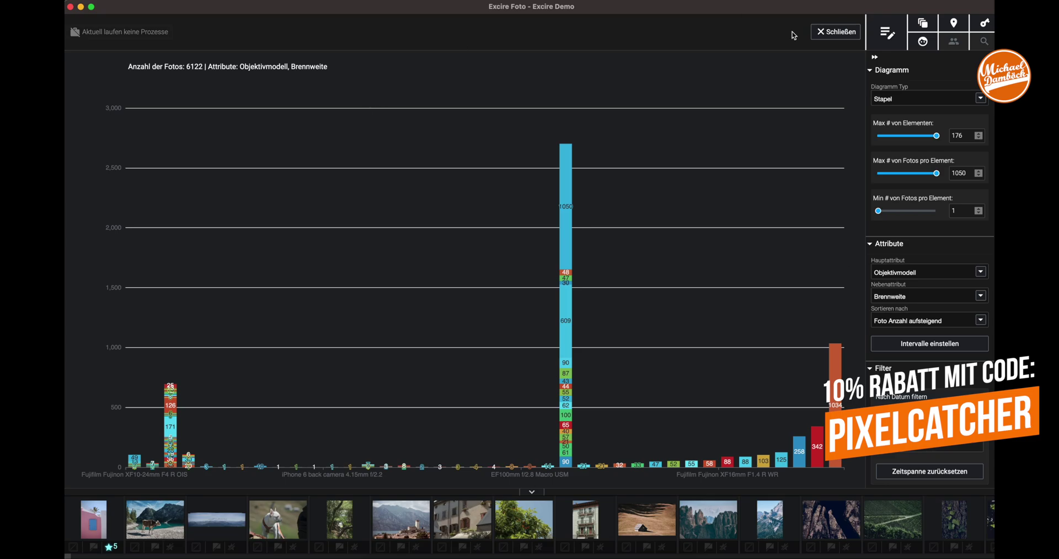
Step: Change the diagram type to Balken horizontal and finally to Balken vertikal
click(980, 99)
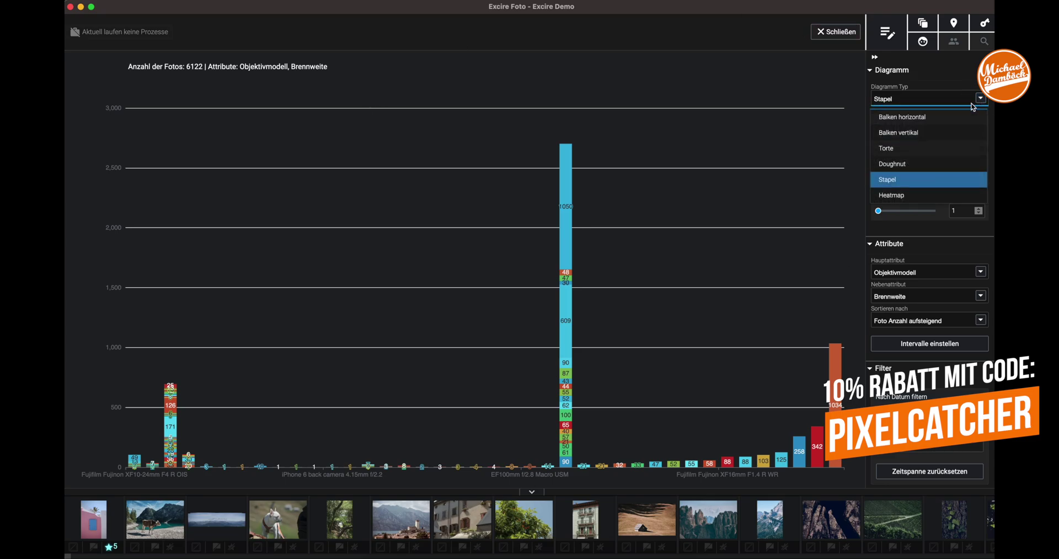
click(917, 117)
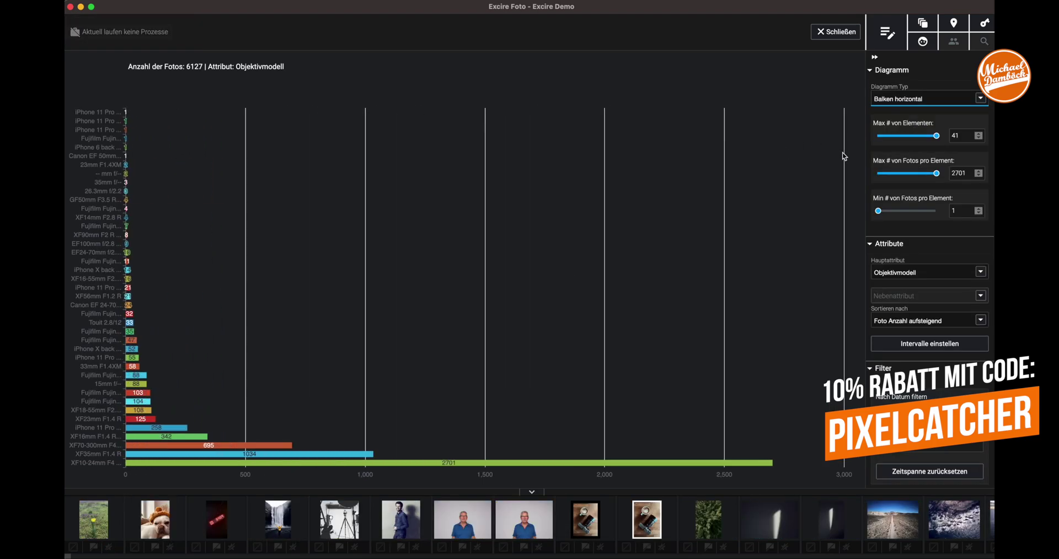
click(927, 98)
click(913, 129)
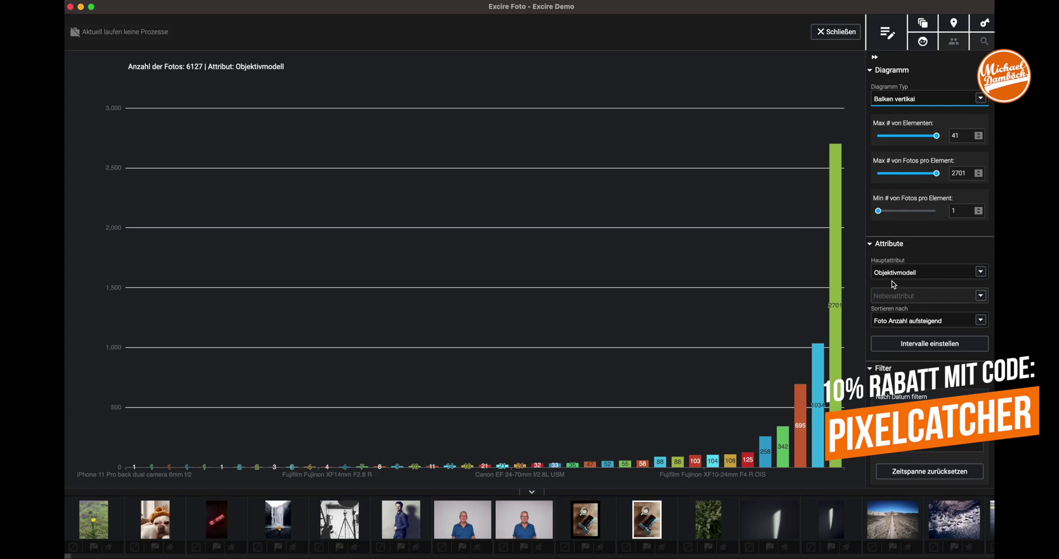
Step: Examine the photo counts of the most used lenses in the lens model charts
mouse_move(833, 268)
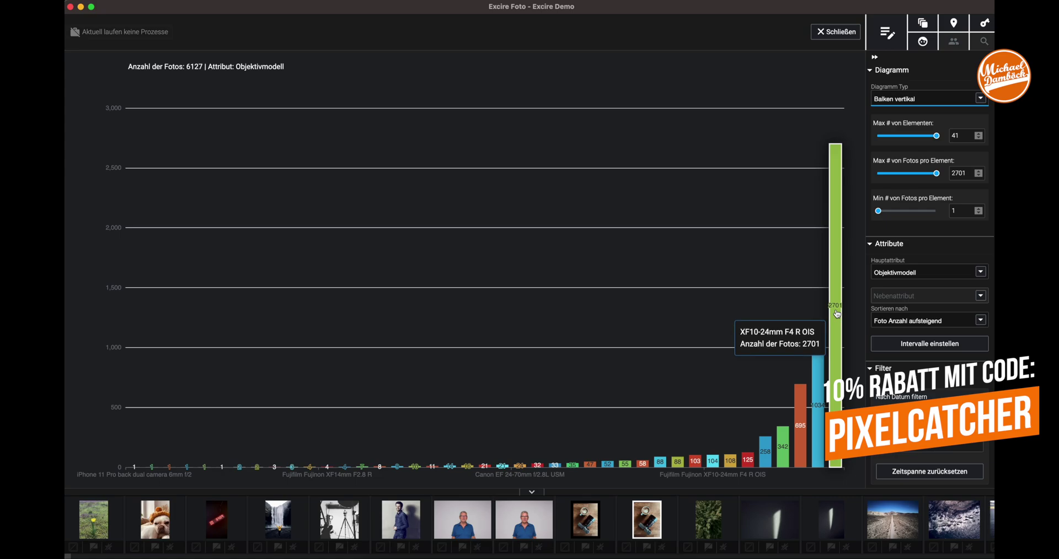
mouse_move(821, 392)
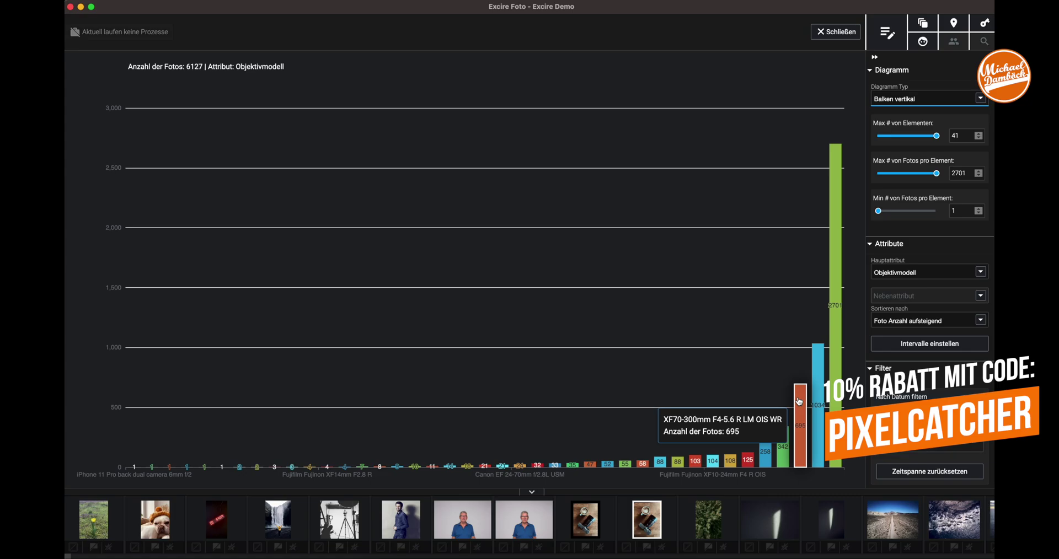
mouse_move(780, 451)
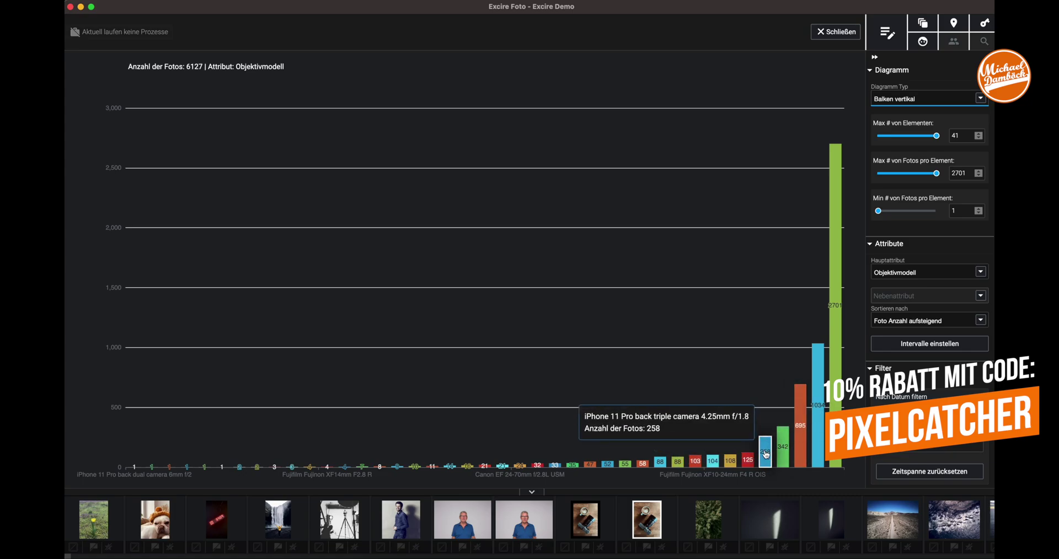
mouse_move(633, 465)
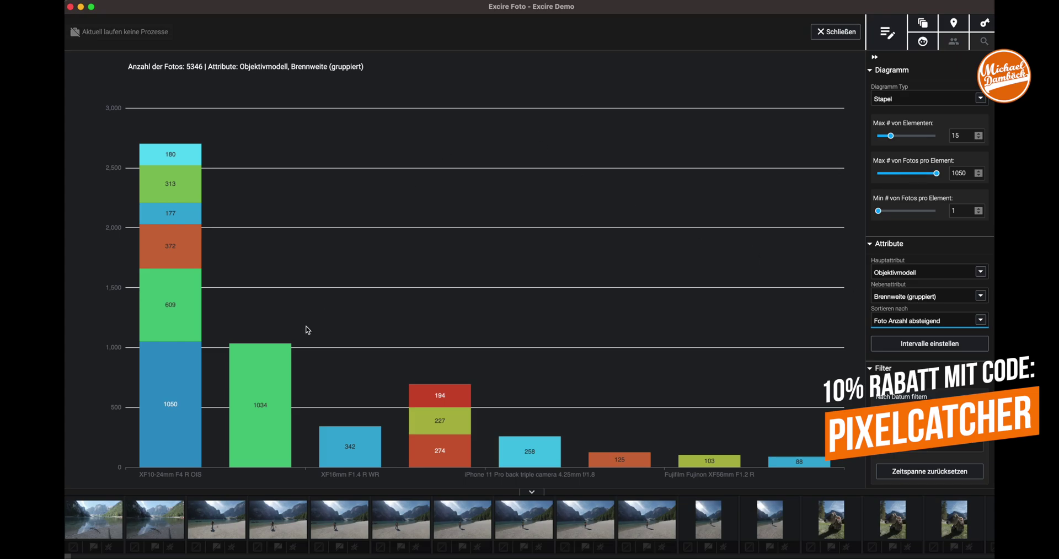
mouse_move(255, 366)
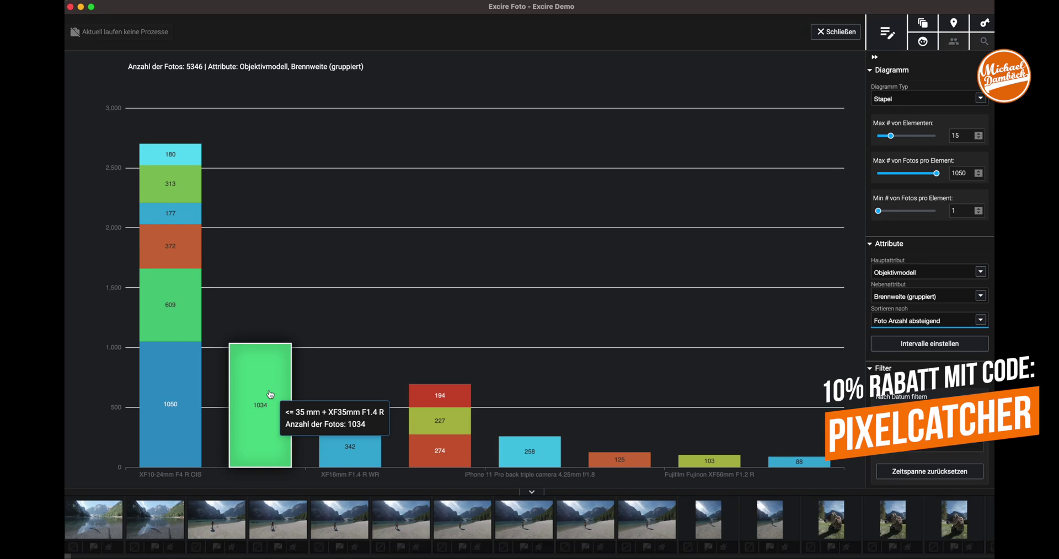
Step: Set the stacked chart's secondary attribute to Brennweite and examine the focal length segments of the XF10-24mm F4 R OIS bar
click(944, 299)
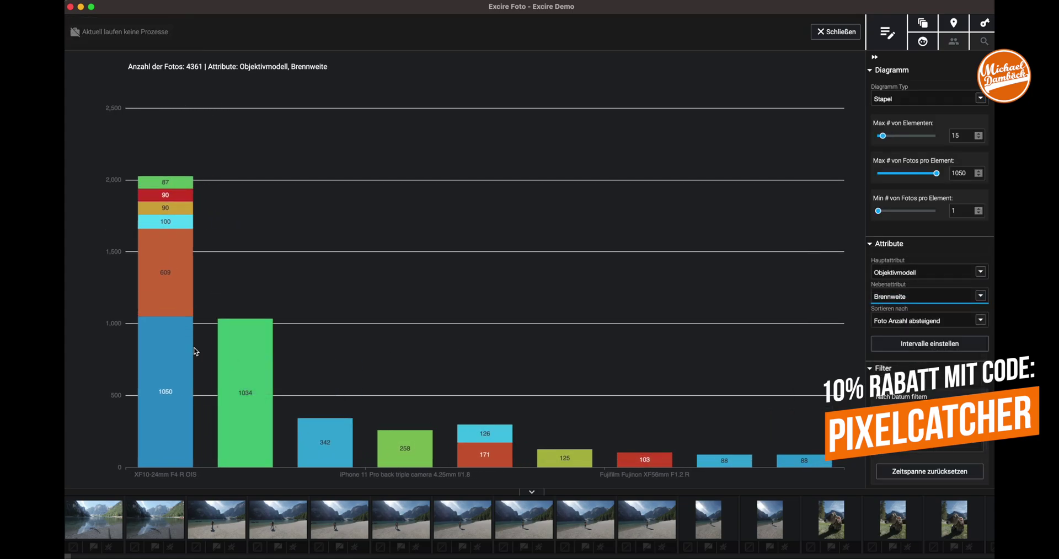
mouse_move(169, 393)
mouse_move(142, 292)
mouse_move(167, 371)
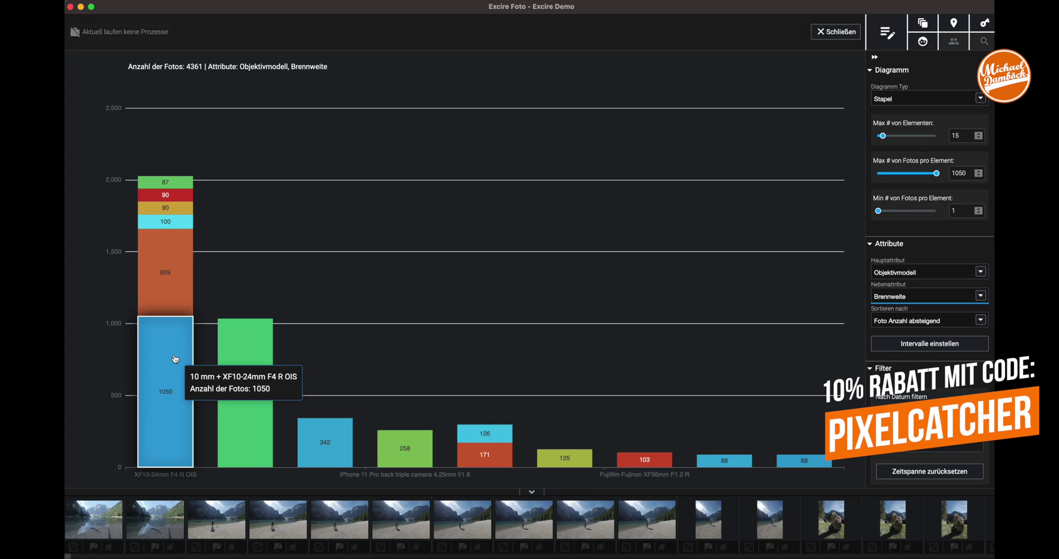
mouse_move(174, 282)
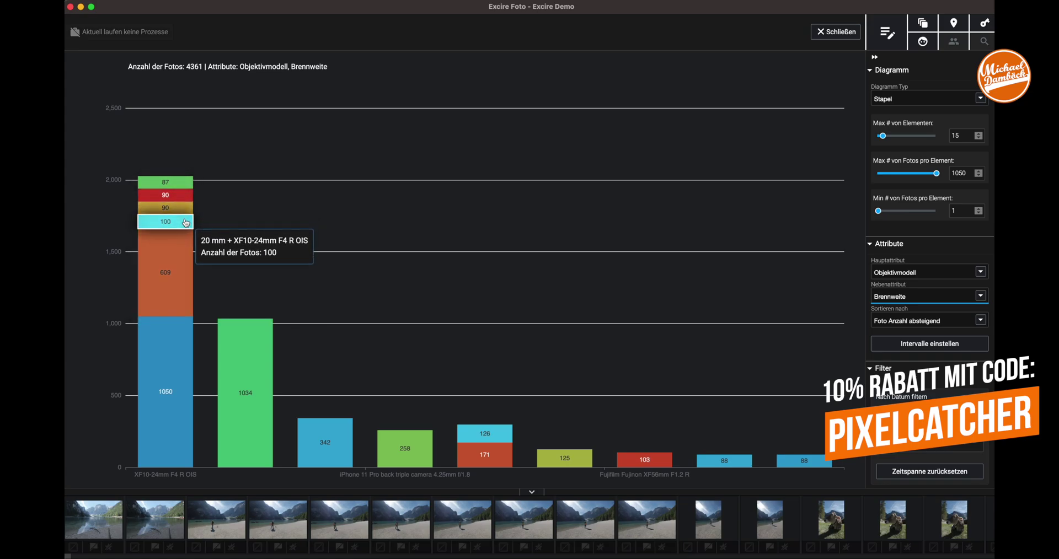
mouse_move(190, 186)
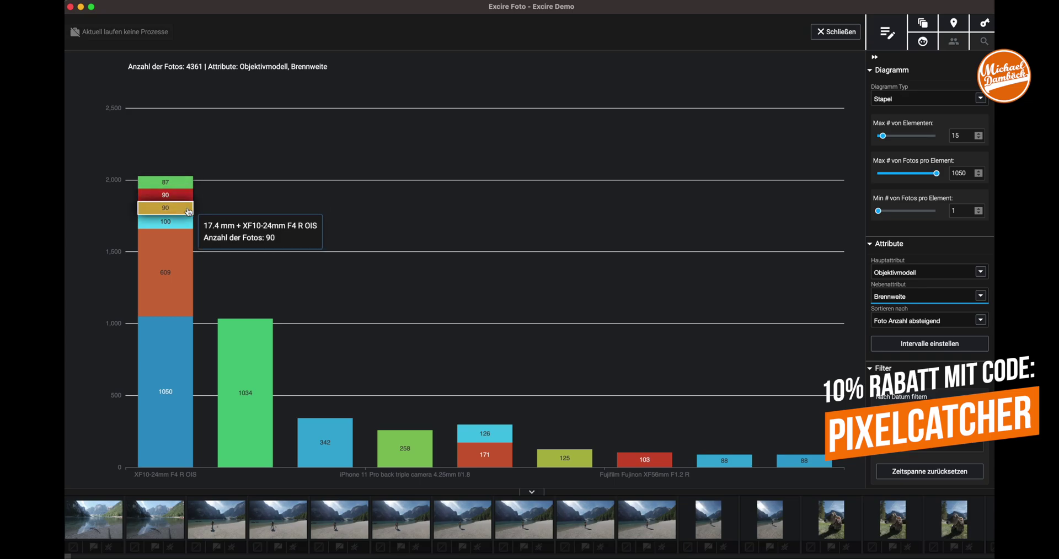
mouse_move(193, 210)
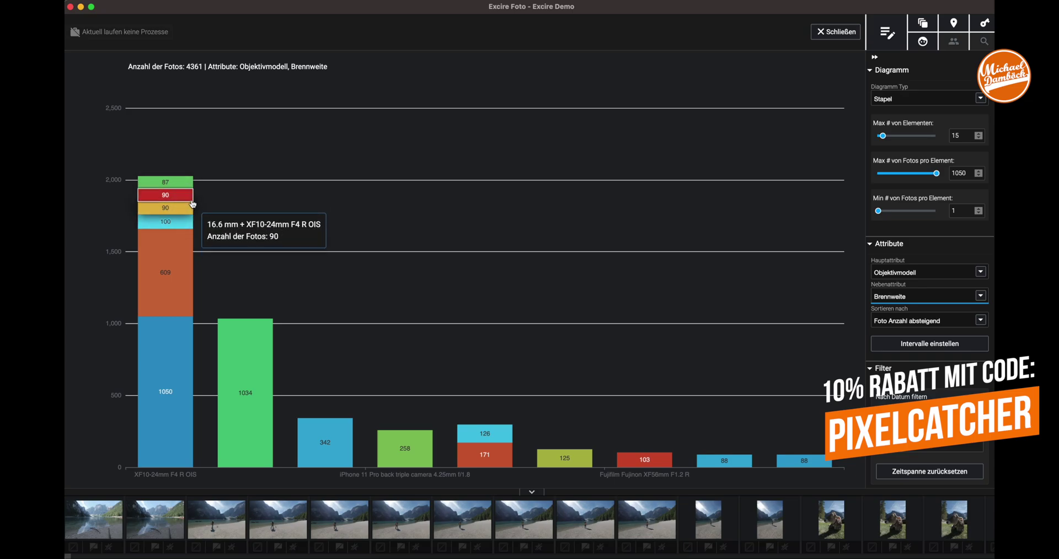
mouse_move(191, 353)
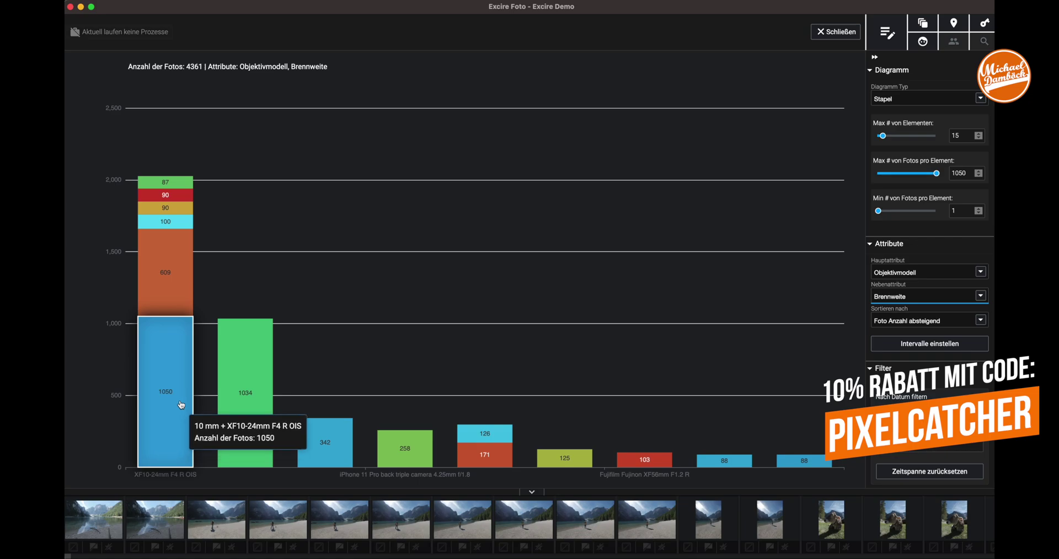
Step: Examine the stacked lens chart and review the secondary attributes available besides Brennweite
mouse_move(234, 390)
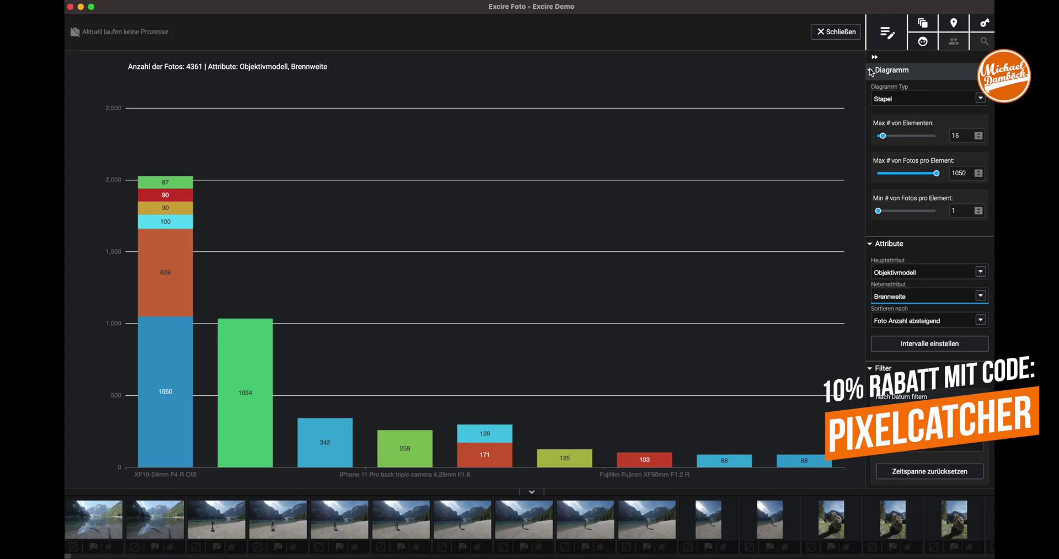
click(981, 296)
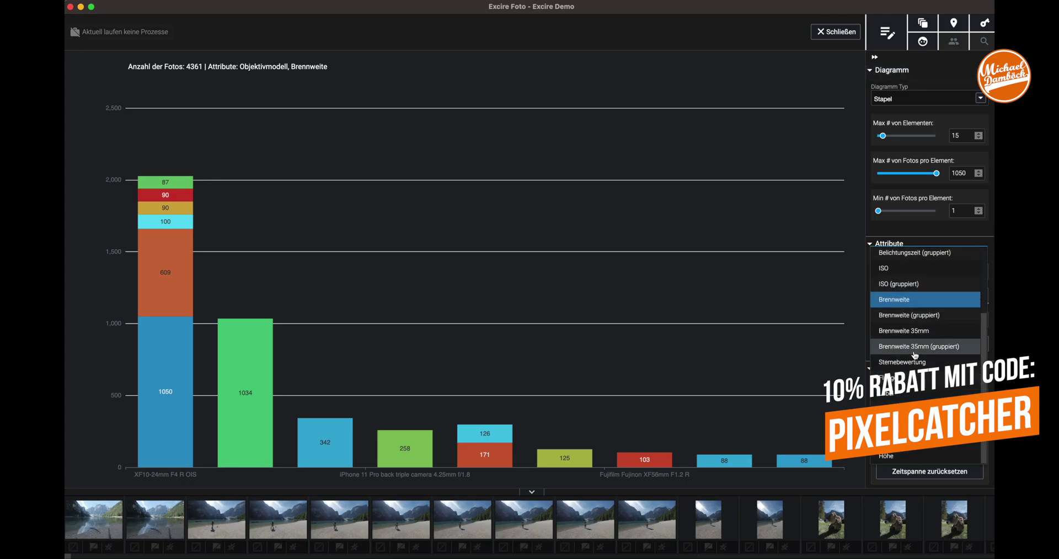
scroll(909, 273, up, 3)
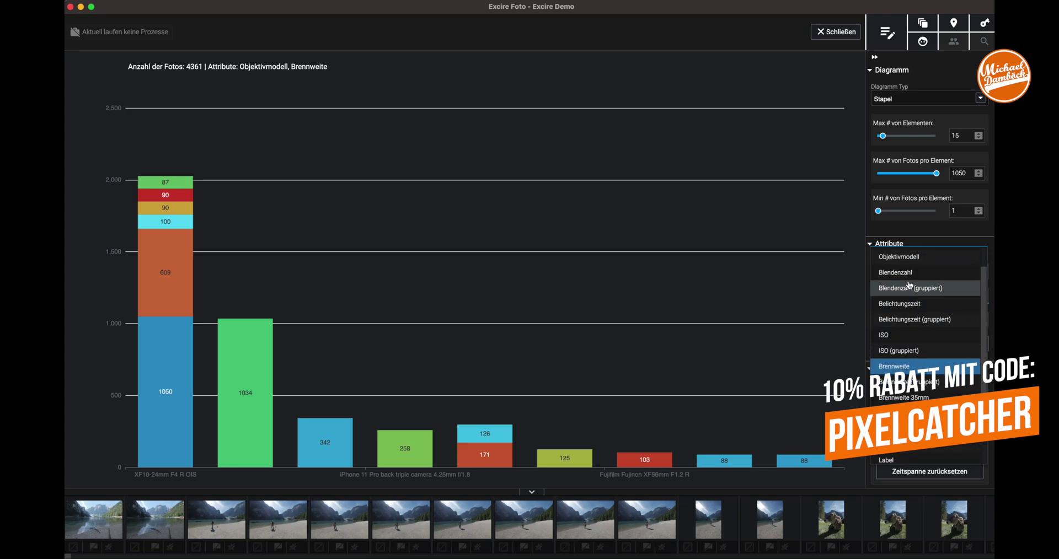
click(809, 82)
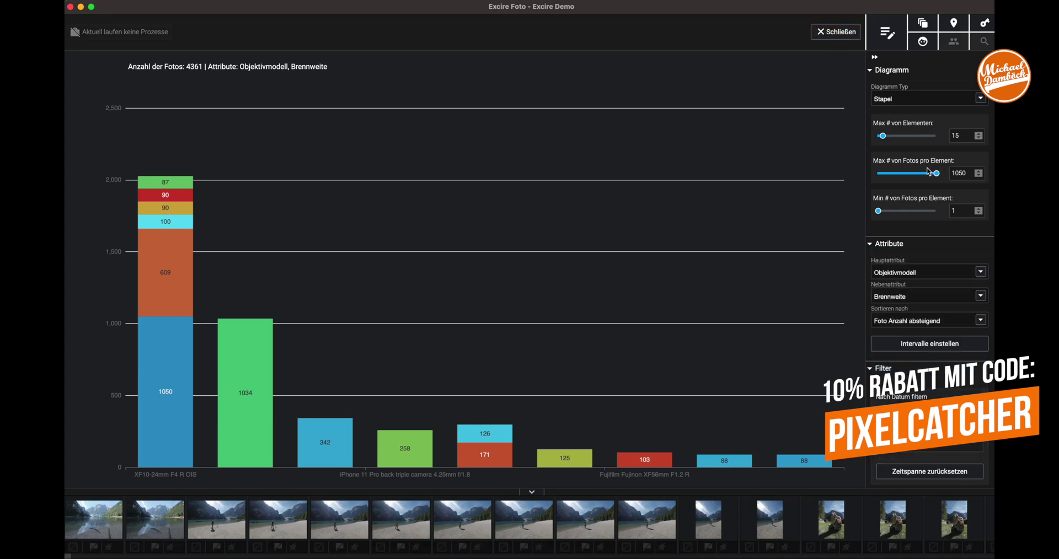
Step: Review the chart's filter and style settings and save the stacked chart of lens models and focal lengths
scroll(930, 172, down, 10)
scroll(913, 328, down, 5)
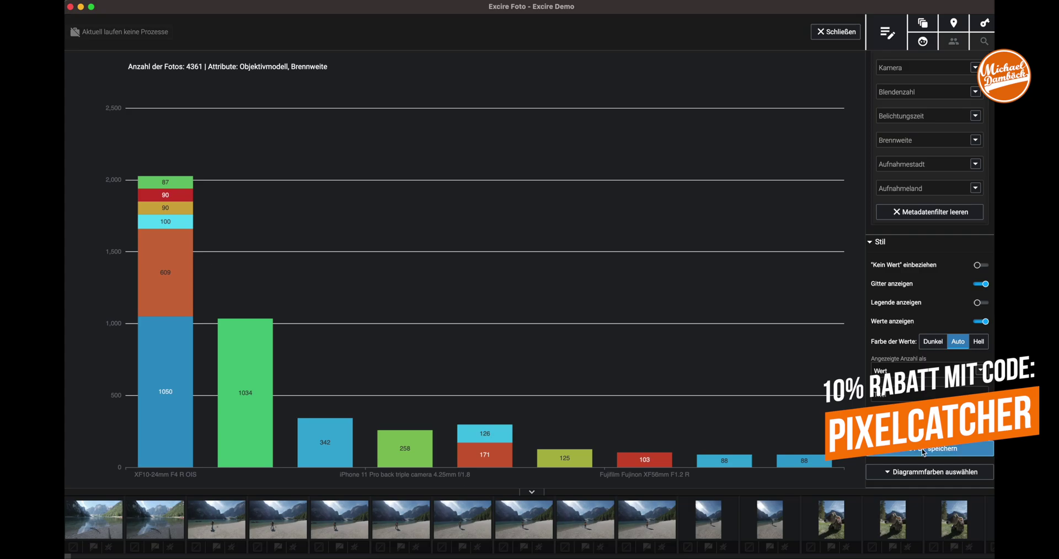
click(918, 455)
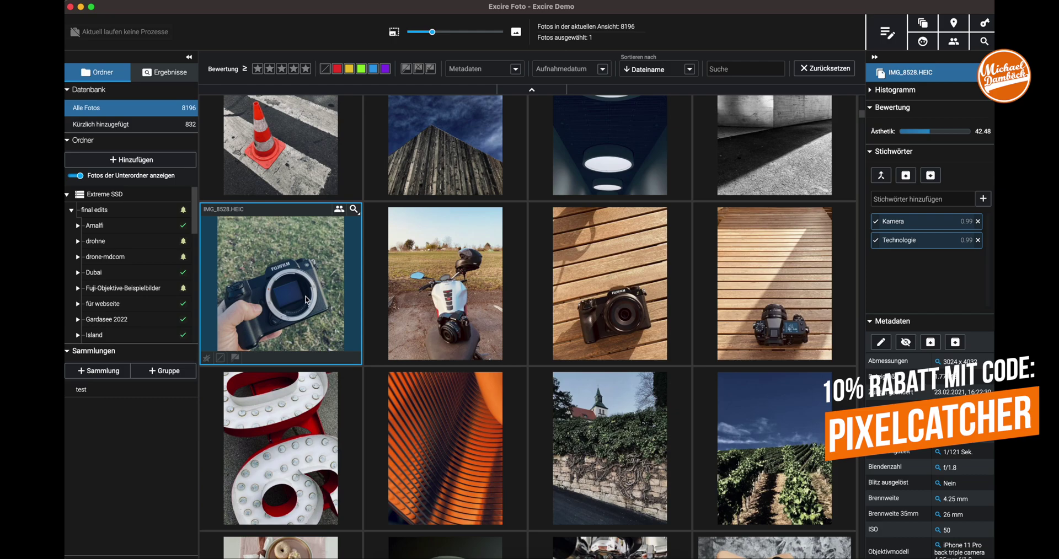
Step: Check the aesthetics scores of the motorcycle and orange slat photos, and sort all photos by Ästhetik
click(448, 310)
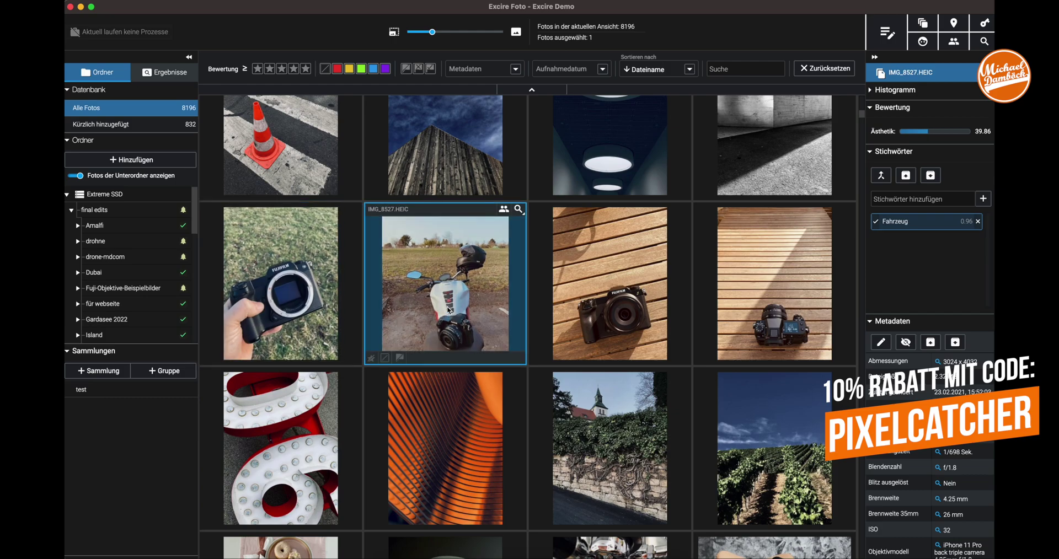
click(445, 454)
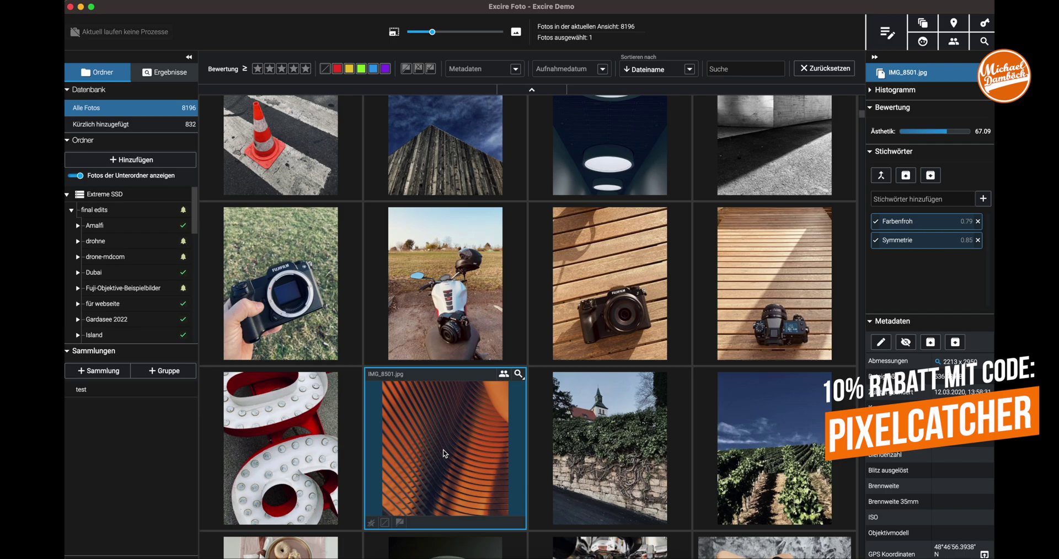
click(689, 70)
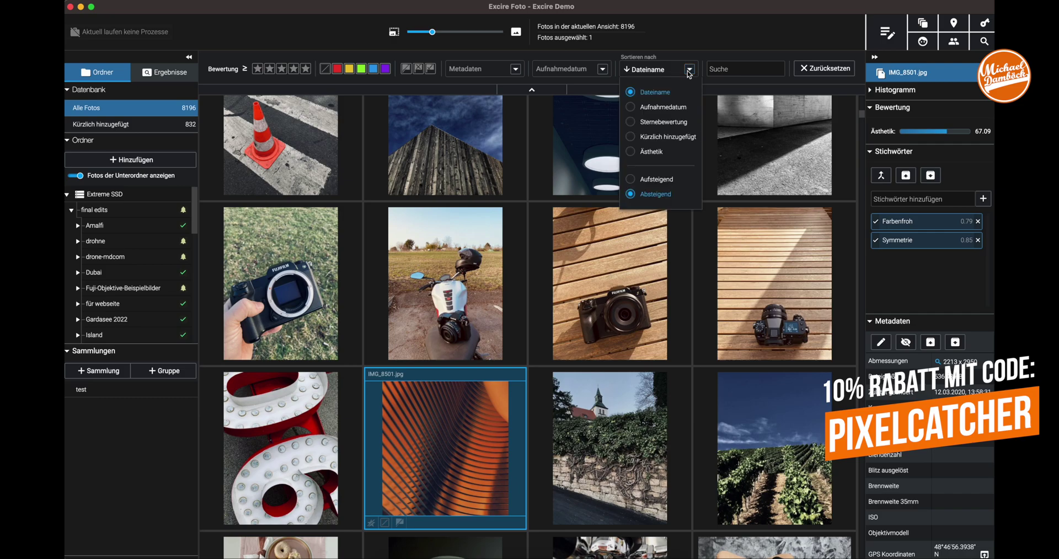
click(633, 154)
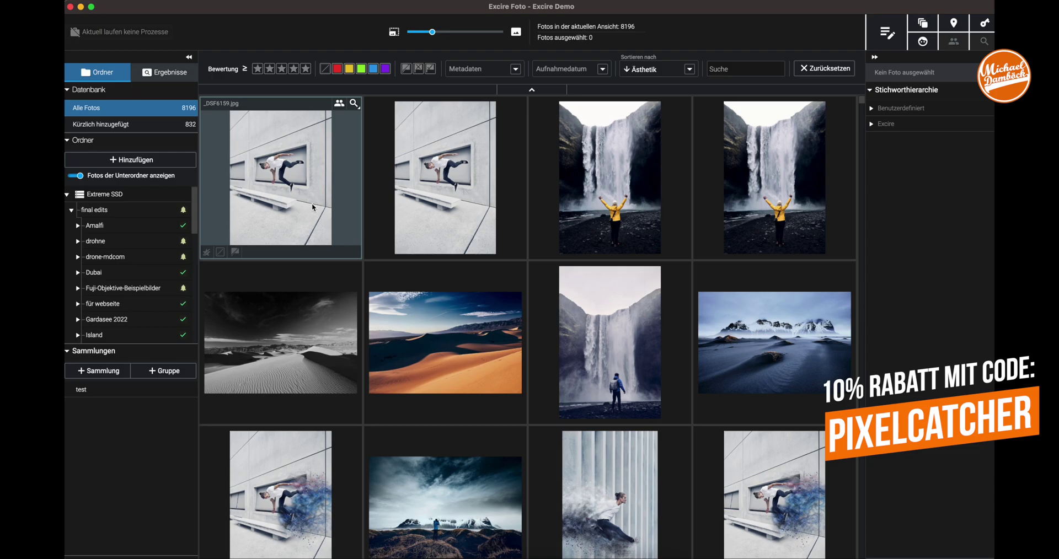
Step: Examine the aesthetics scores of the top-ranked photos _DSF6159_web.jpg, _PXH0537-2.jpg and _DSF3897.jpg
double_click(458, 211)
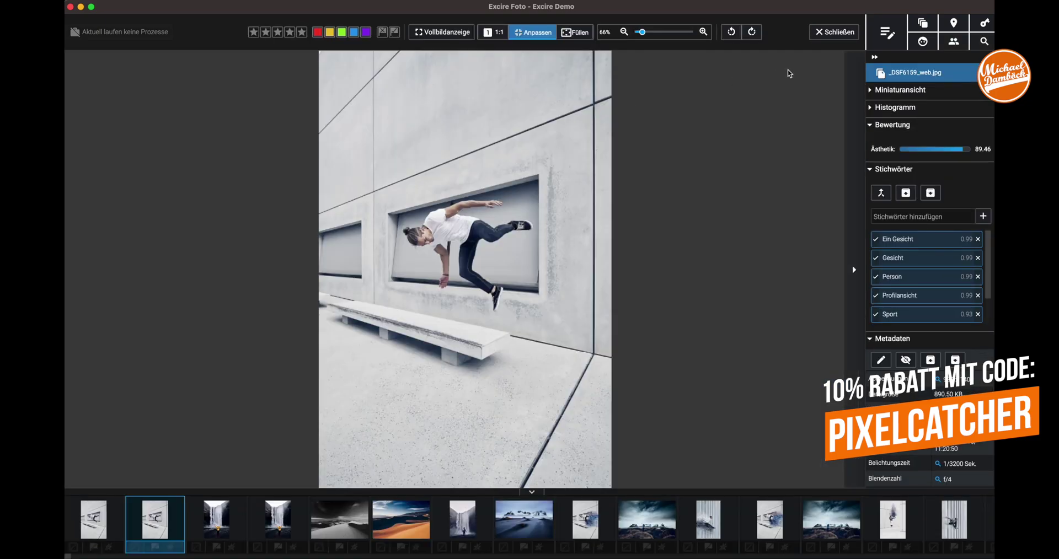
click(833, 32)
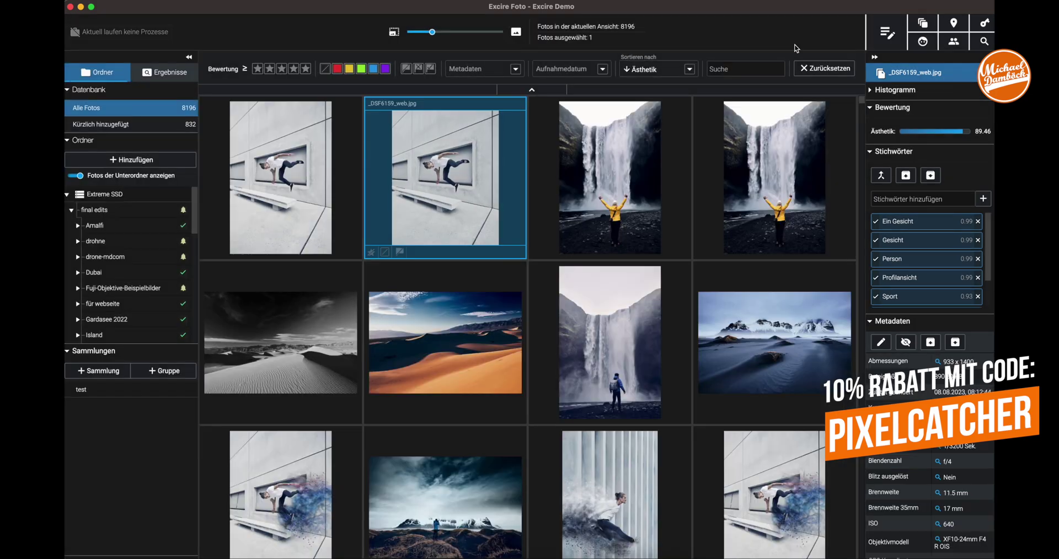
click(489, 348)
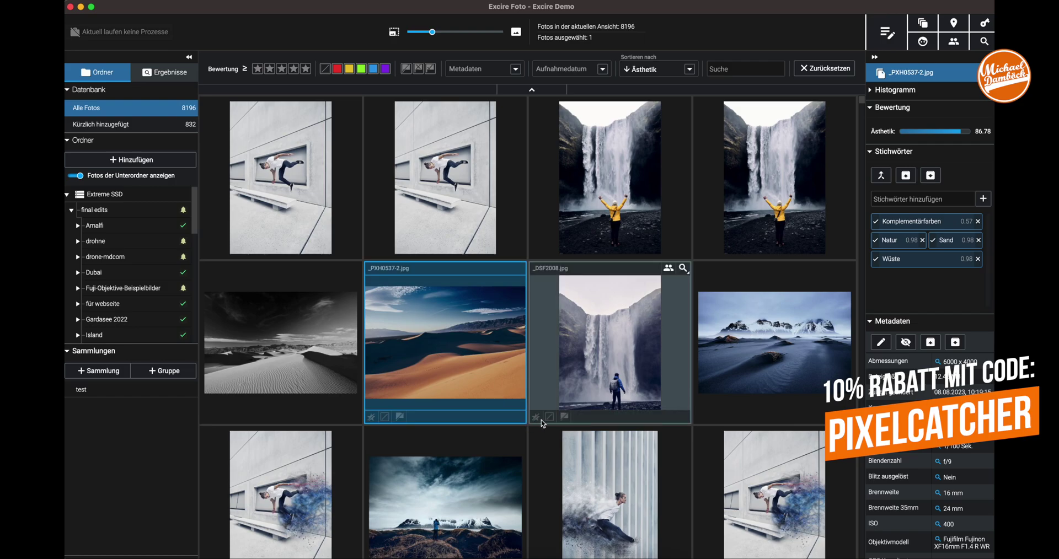
double_click(710, 380)
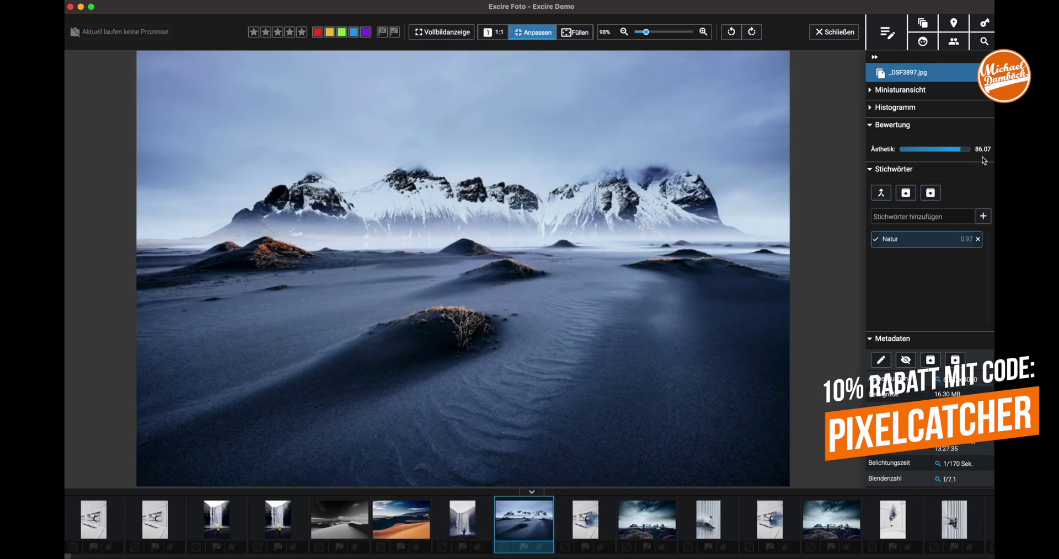
click(834, 32)
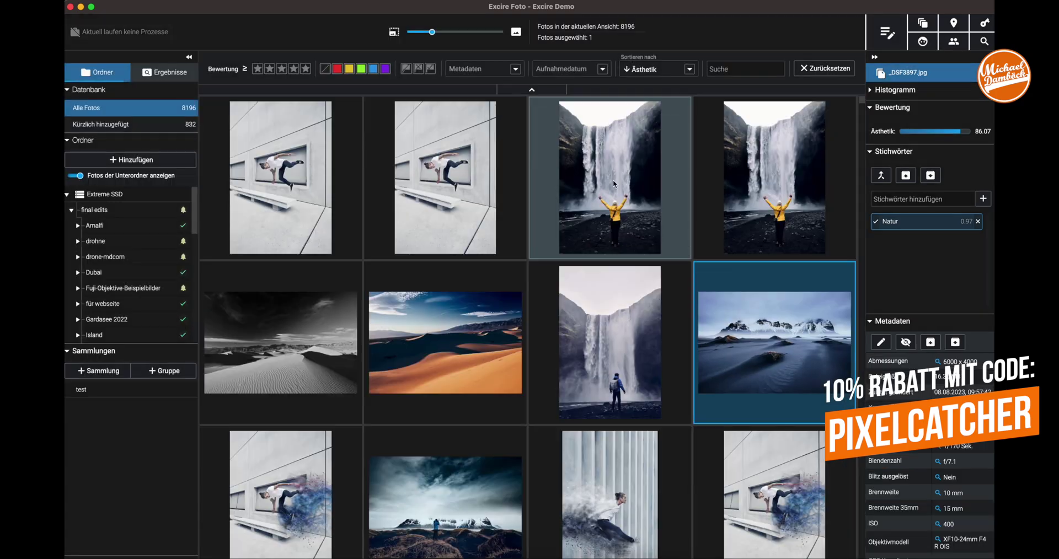
Step: Select the range of top-ranked photos from _DSF6159.jpg through _DSF6239_web.jpg
scroll(516, 273, down, 10)
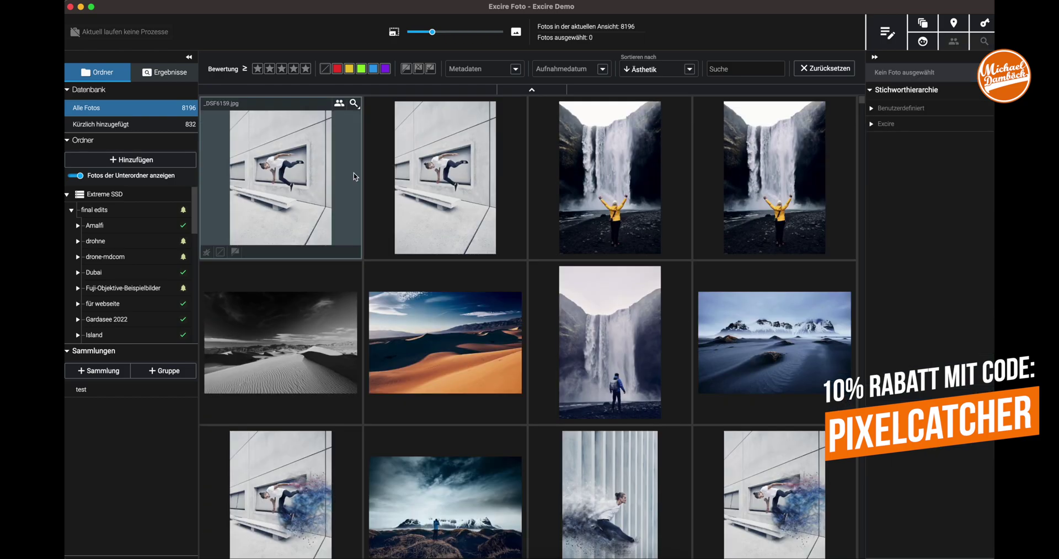
click(315, 173)
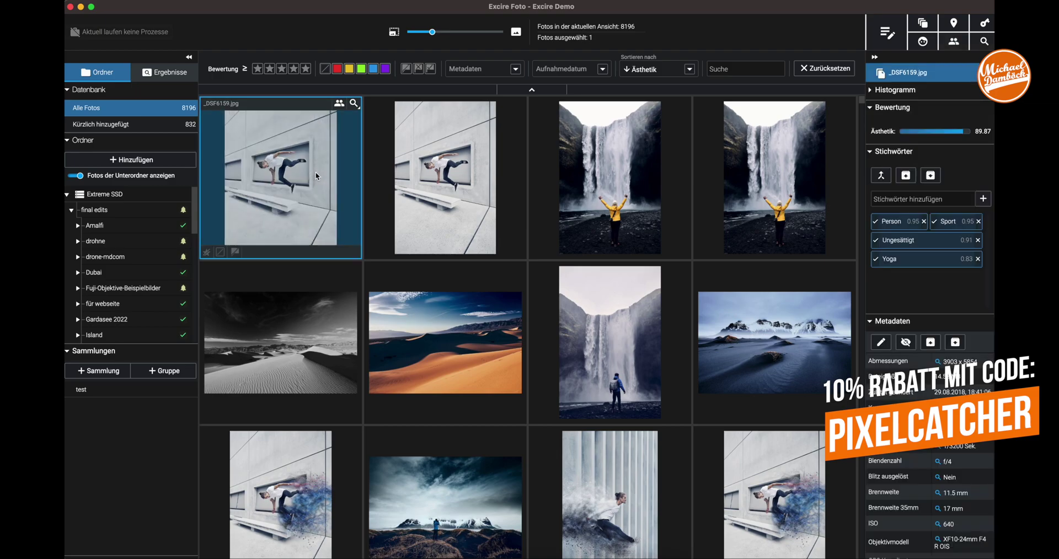
scroll(578, 273, down, 5)
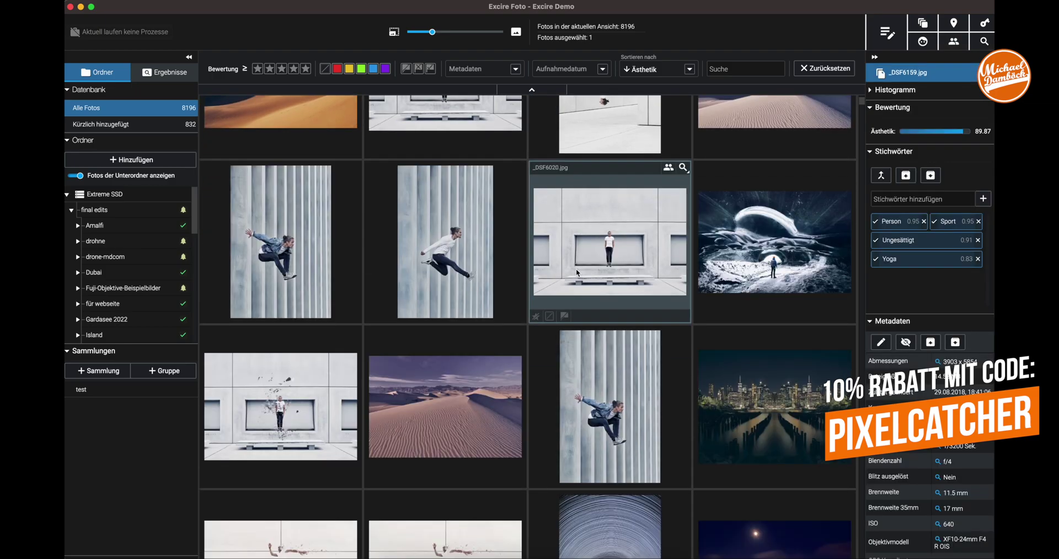
scroll(576, 269, down, 5)
shift+click(757, 306)
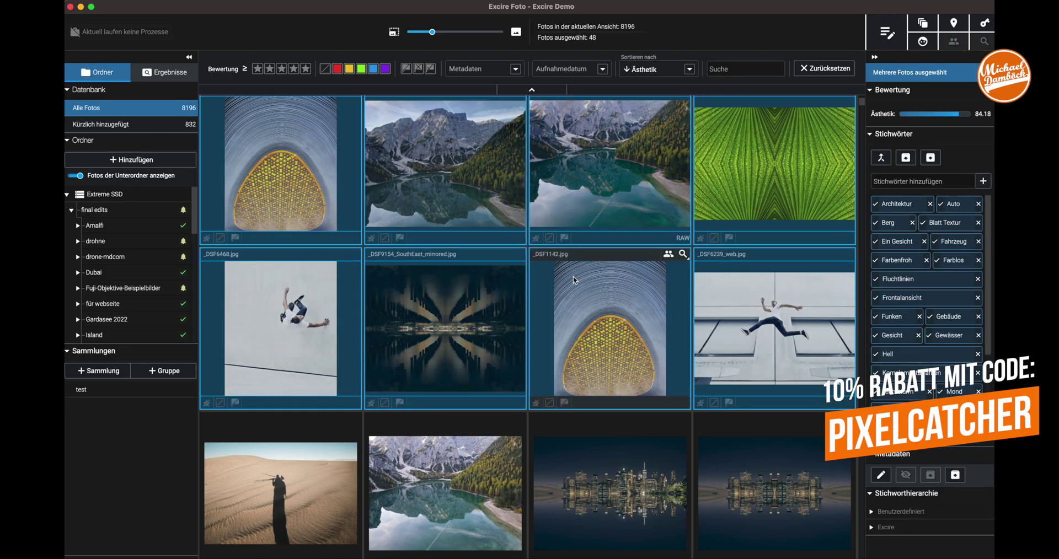
Step: Create a collection named Top Fotos and add the selected photos to it
click(108, 373)
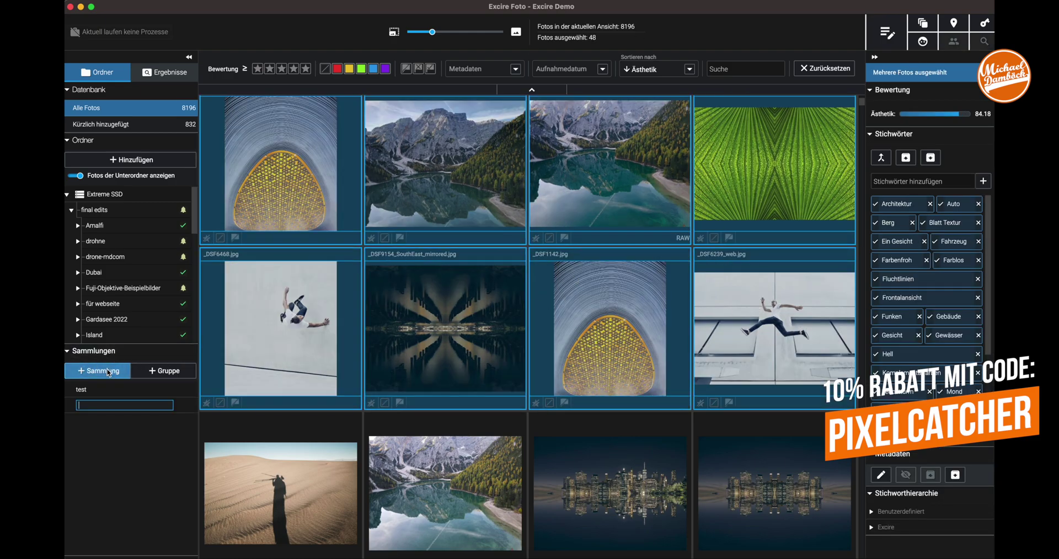
text(Top Fotos)
key(Return)
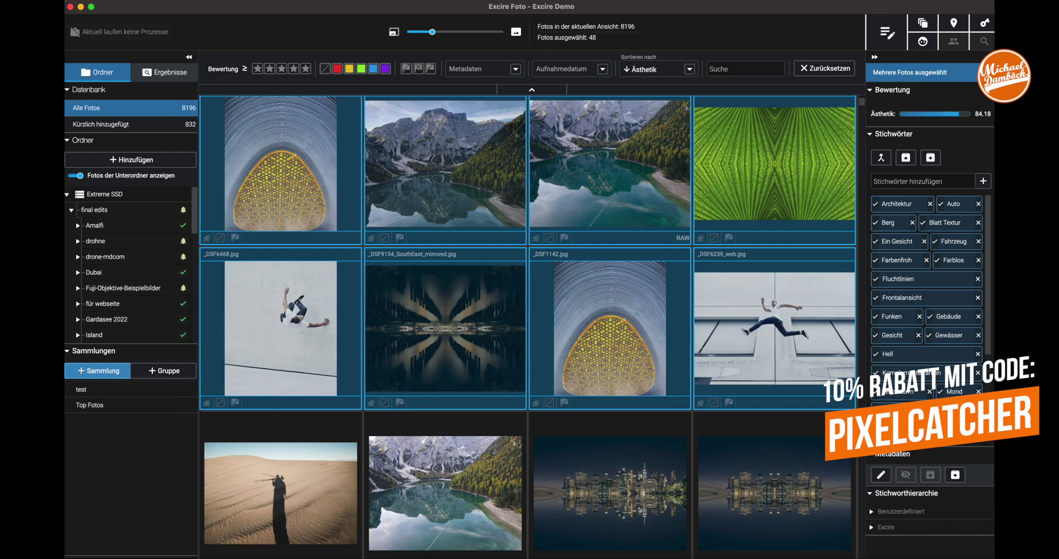
drag(267, 326, 128, 408)
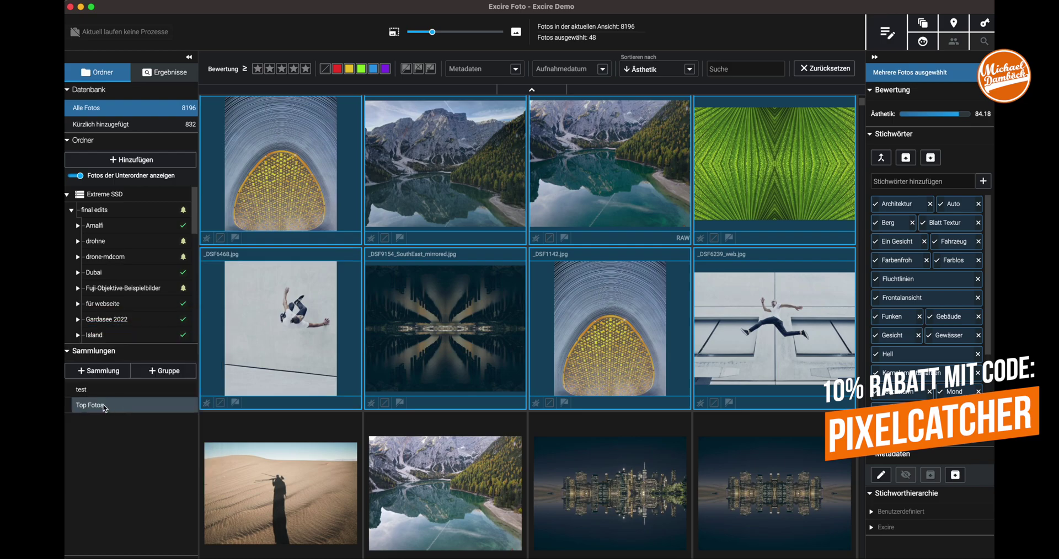
Step: Open the slideshow of the Top Fotos collection and advance through its photos
right_click(103, 407)
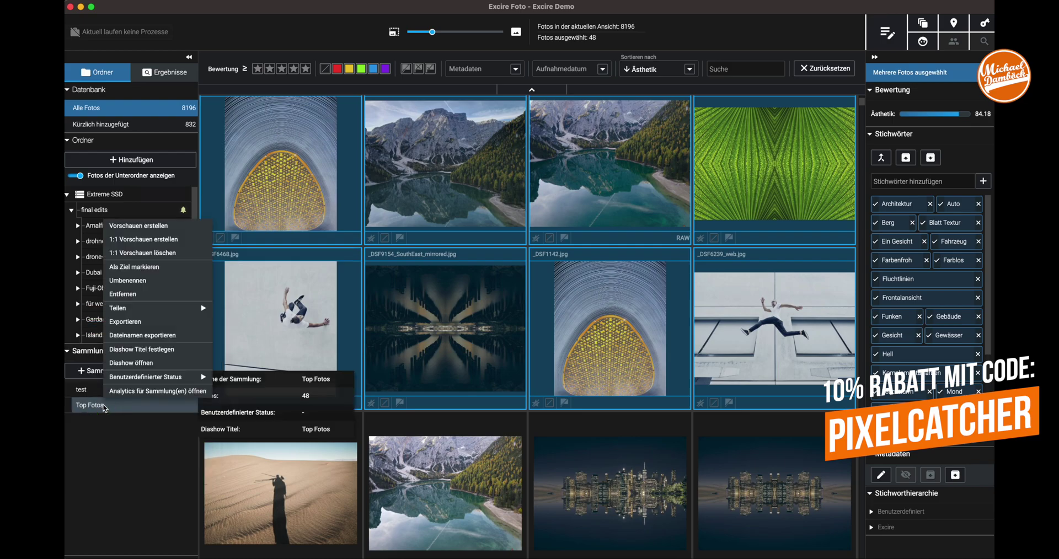
click(172, 363)
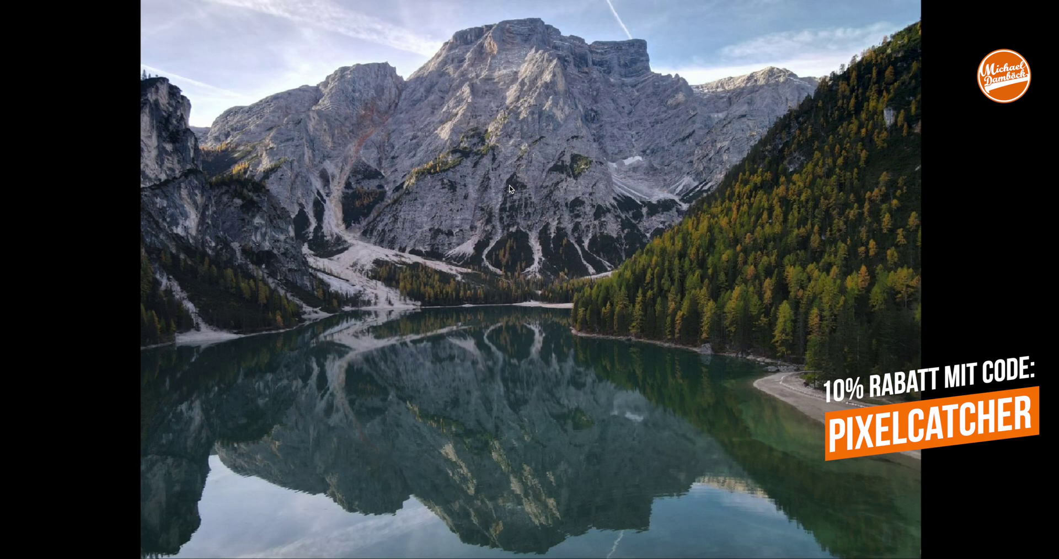
key(Right)
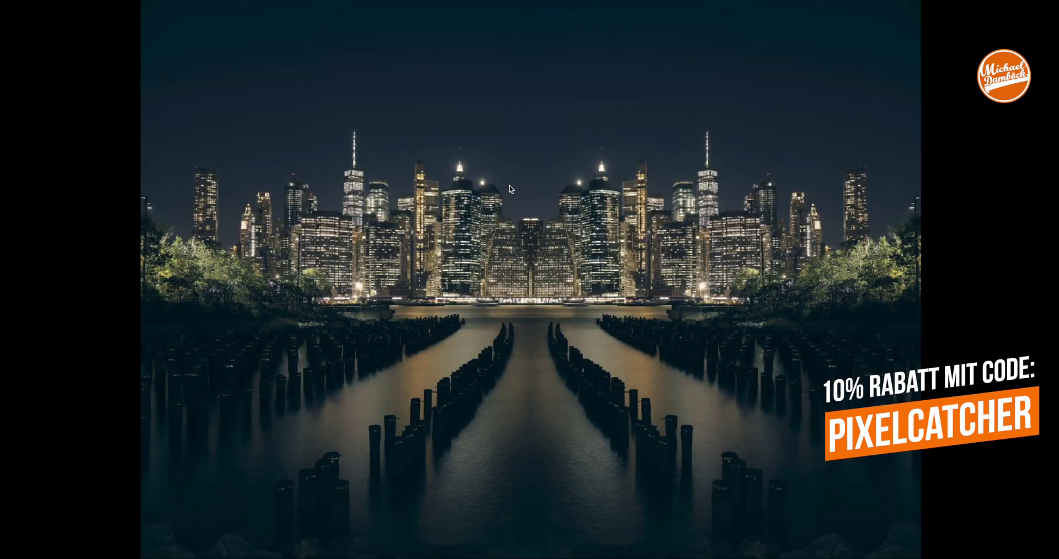
key(Right)
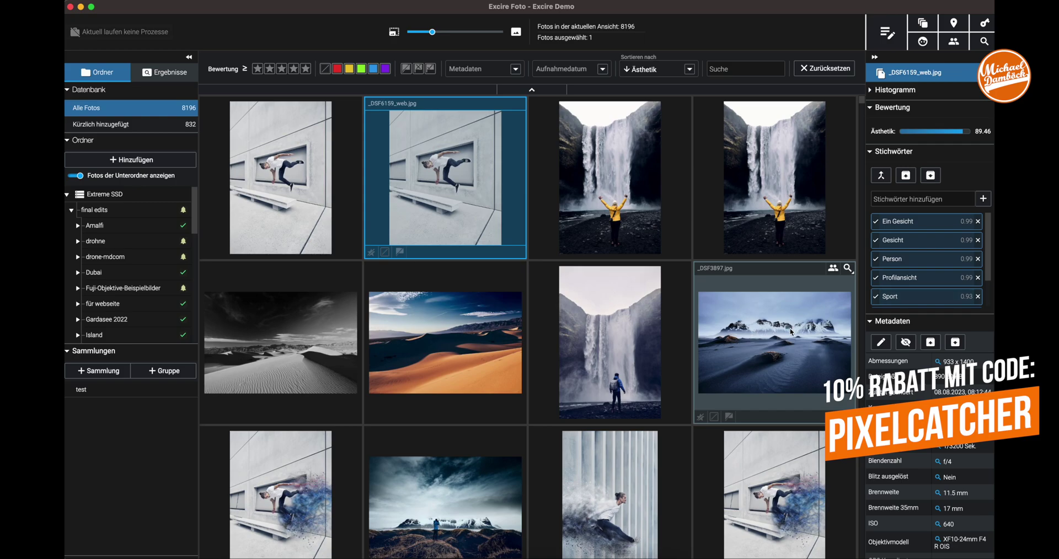
Step: Find all photos sharing the desert dune photo's keyword Komplementärfarben and browse them
click(517, 350)
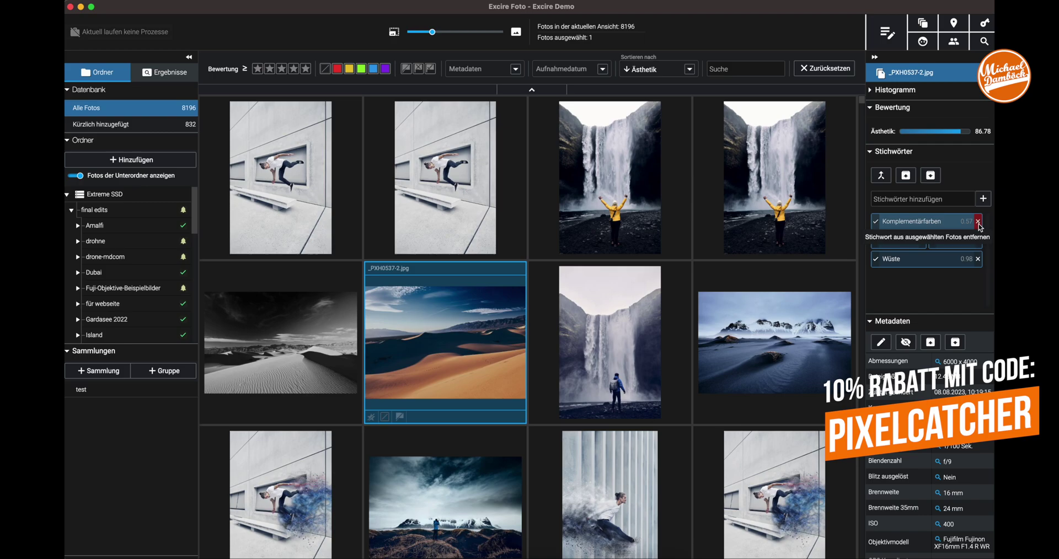
click(913, 223)
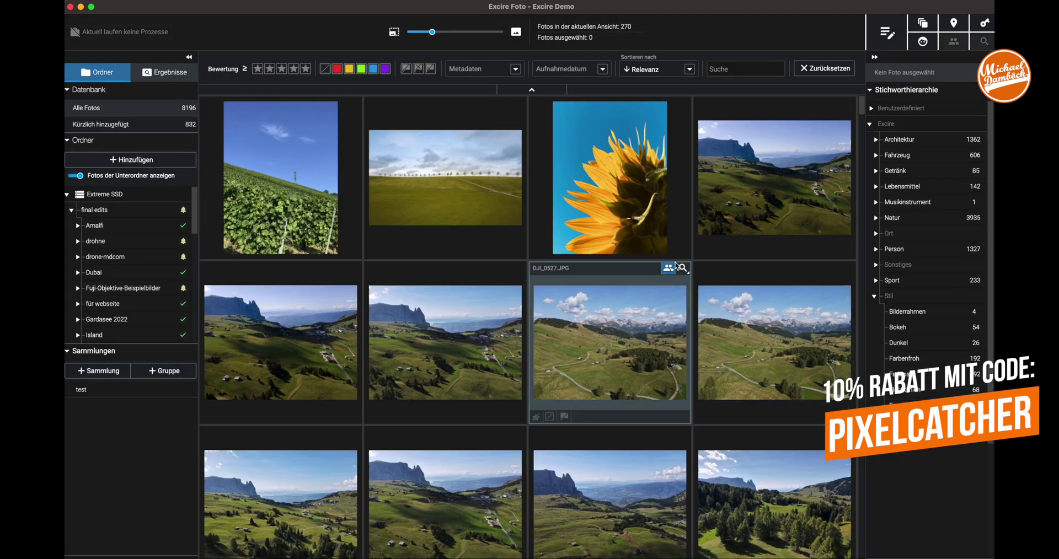
scroll(585, 265, down, 5)
scroll(585, 264, down, 4)
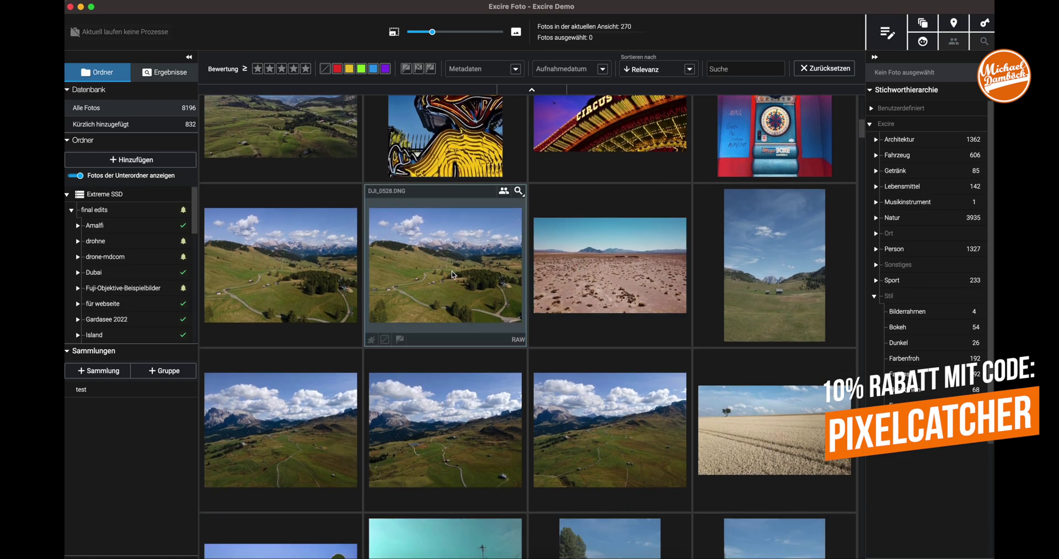
Step: Find all photos sharing the yellow duck photo's keyword Farbenfroh and browse them
scroll(465, 210, up, 1)
click(458, 191)
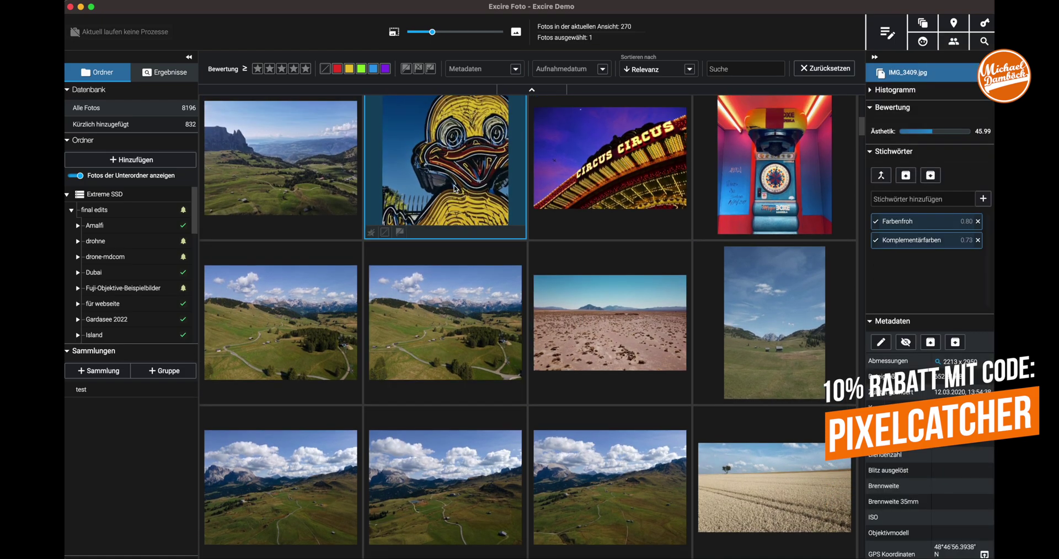
click(899, 223)
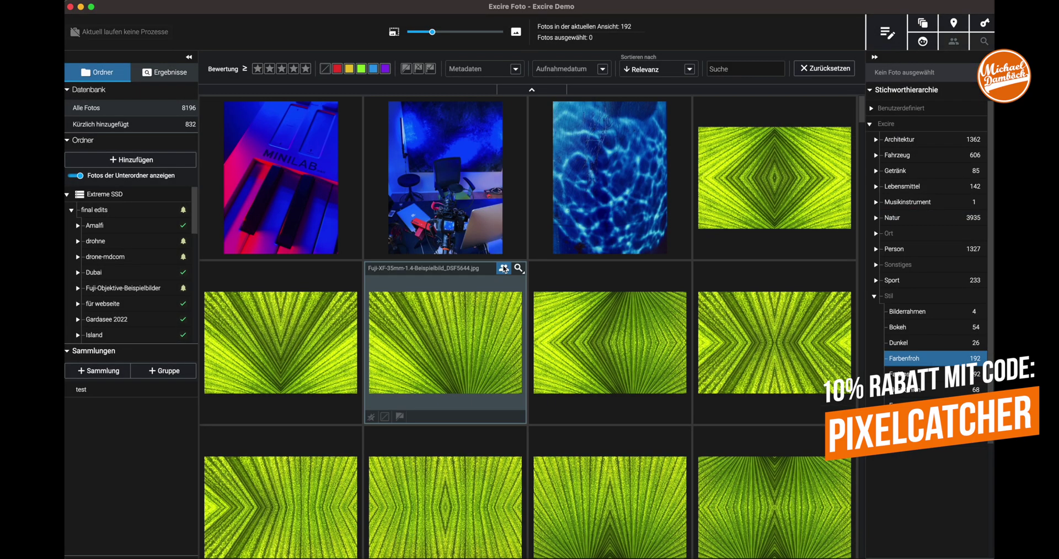
scroll(501, 267, down, 3)
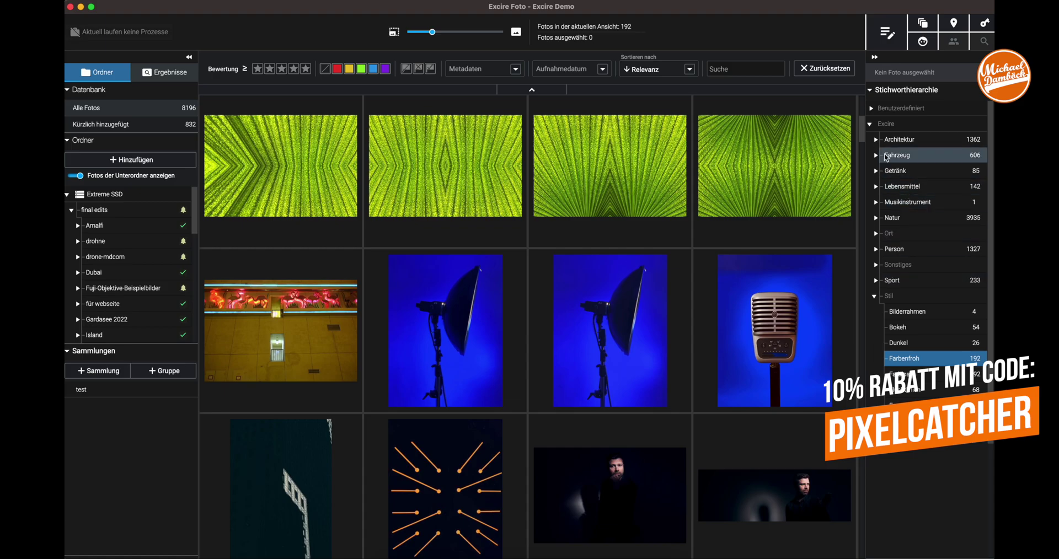
Step: Show the photos for the keyword Fahrzeug in the keyword hierarchy and narrow them to its subkeyword Fahrrad
click(904, 157)
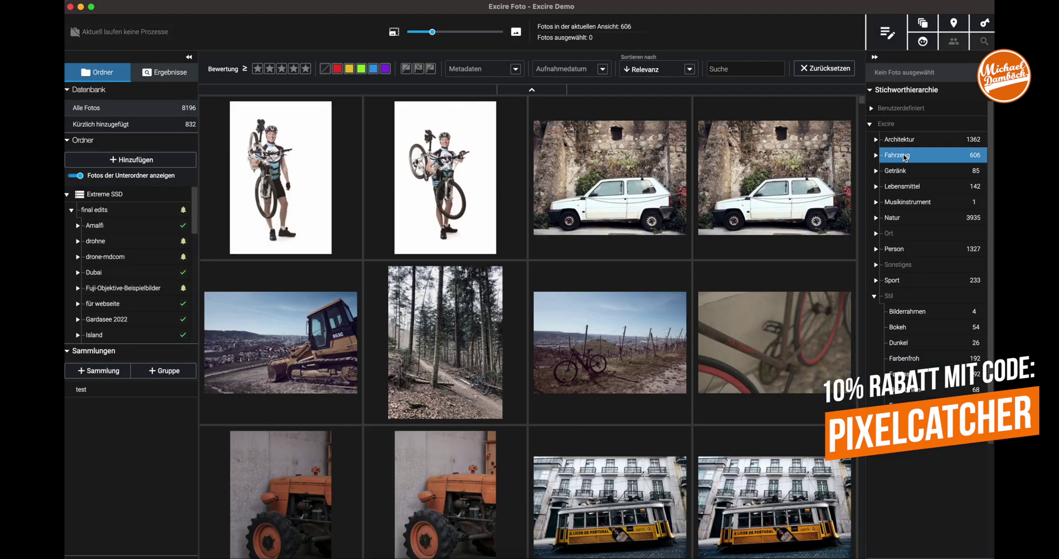
click(877, 156)
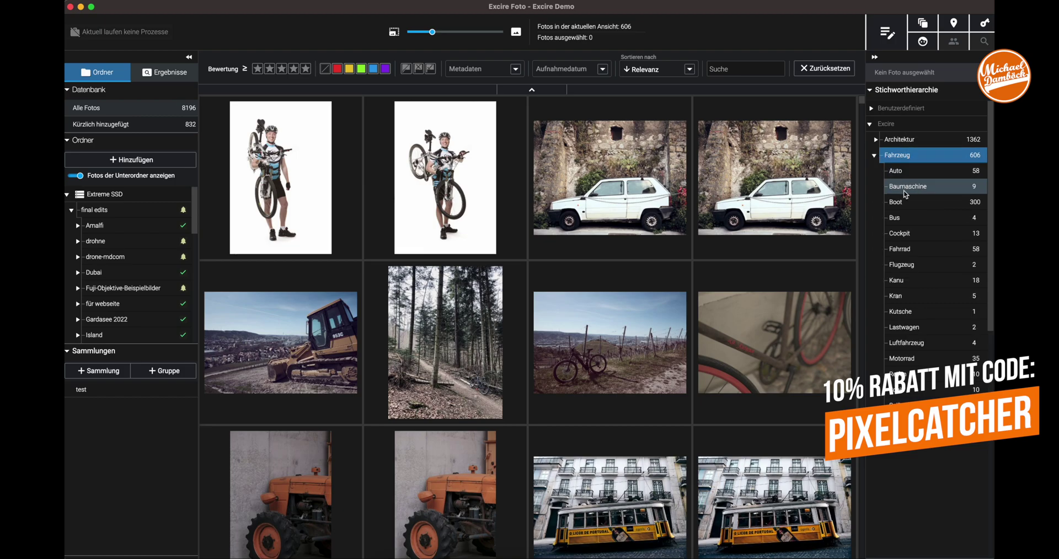
click(901, 250)
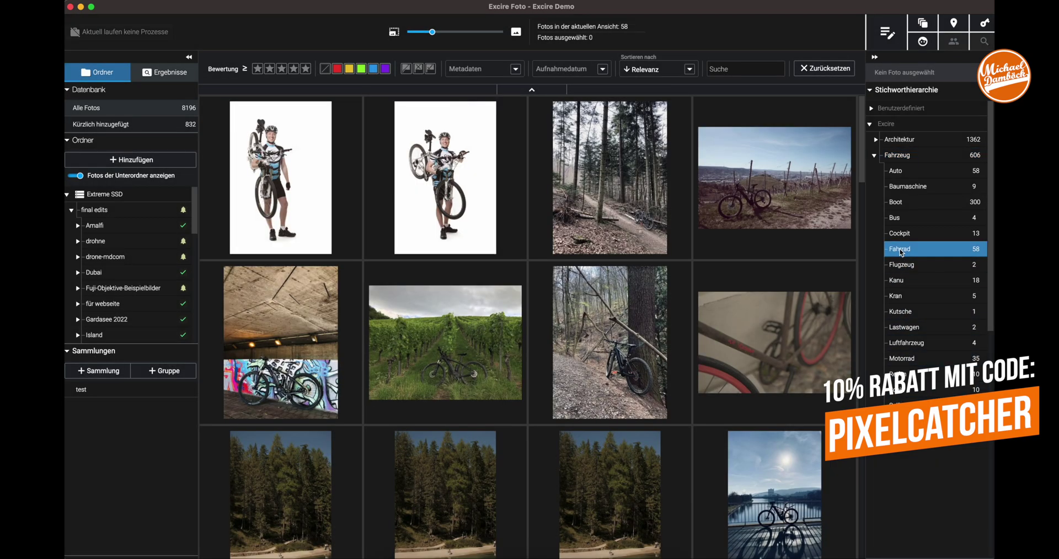
Step: Switch from Fahrzeug to Architektur in the keyword hierarchy and browse the photos for its subkeywords Balkon and Ruine
click(875, 156)
click(875, 140)
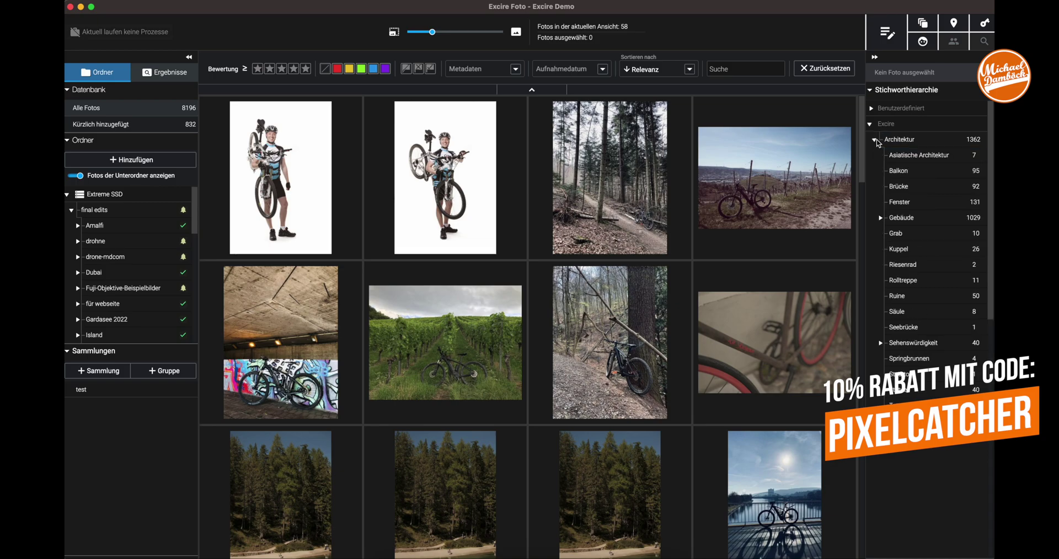
click(899, 171)
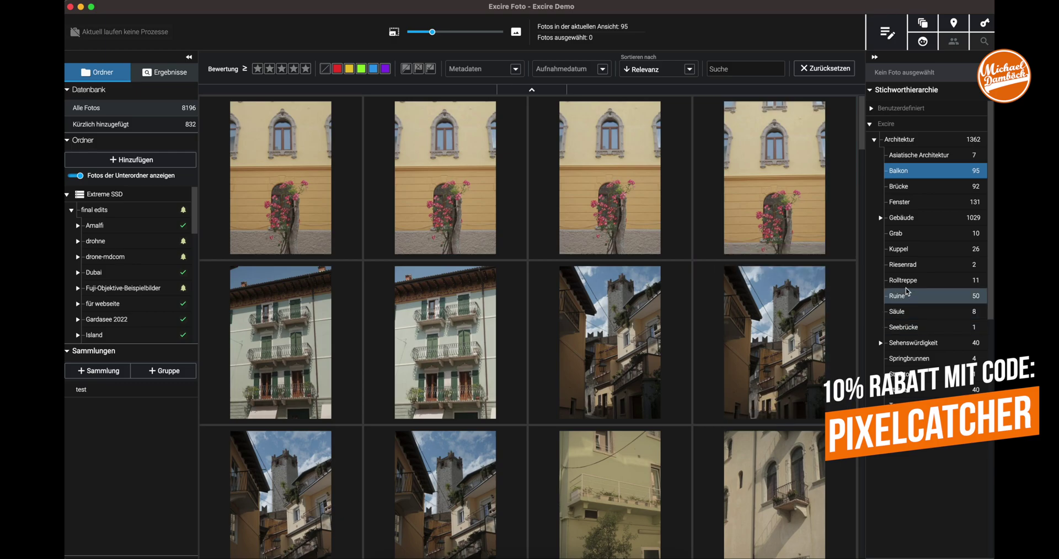
click(909, 296)
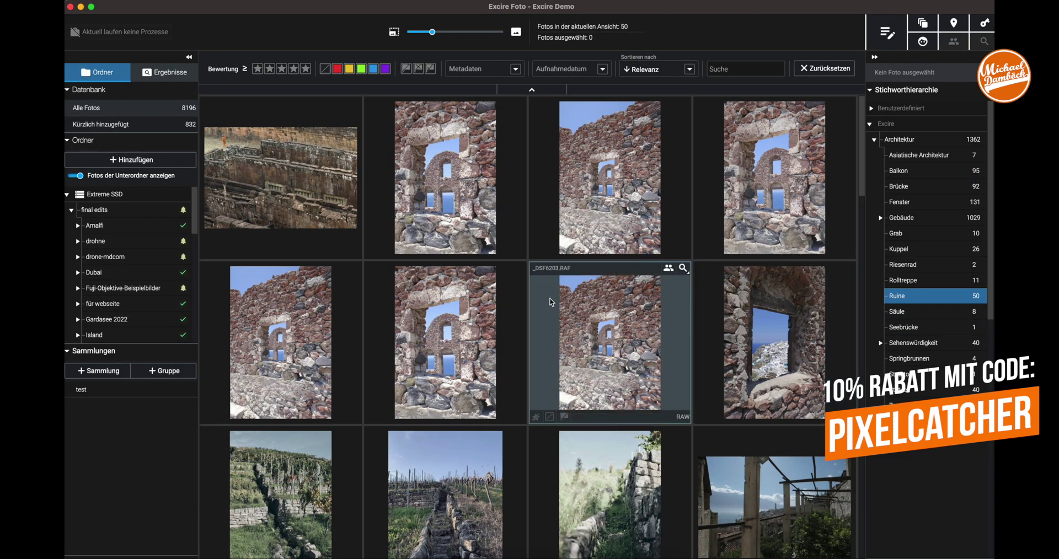
scroll(549, 302, down, 5)
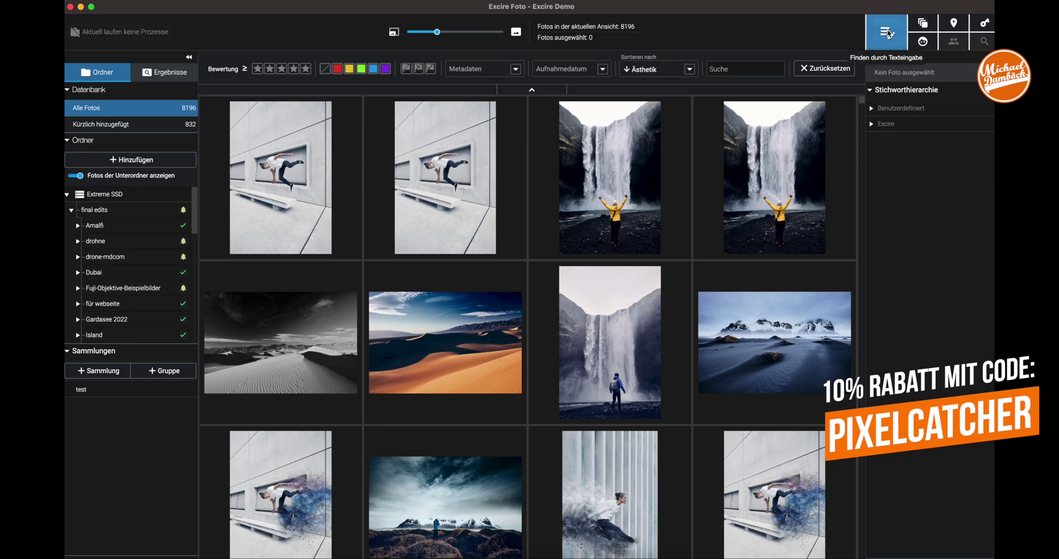
Step: Search the whole database by text prompt for "hund"
click(888, 34)
click(885, 33)
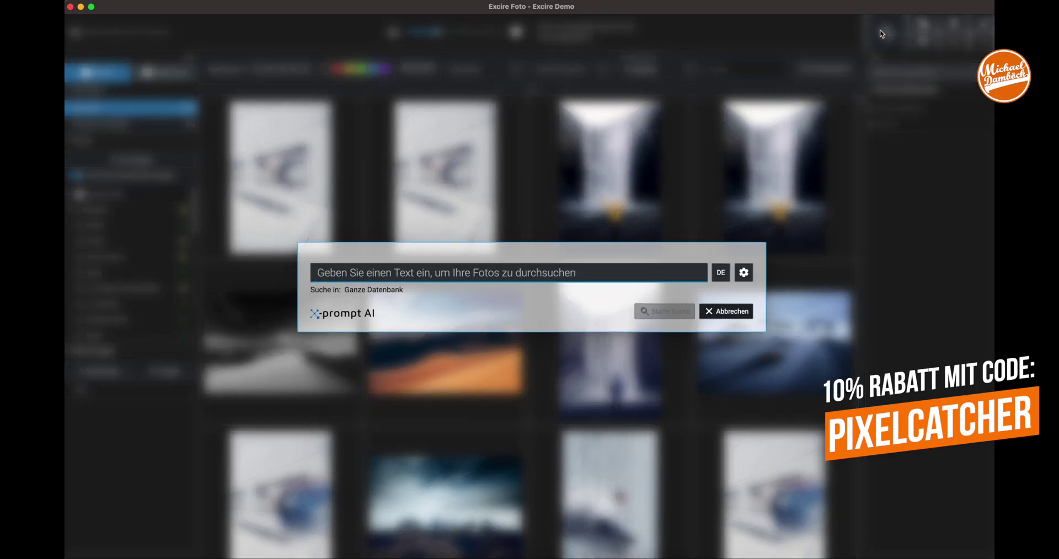
text(hund)
key(Return)
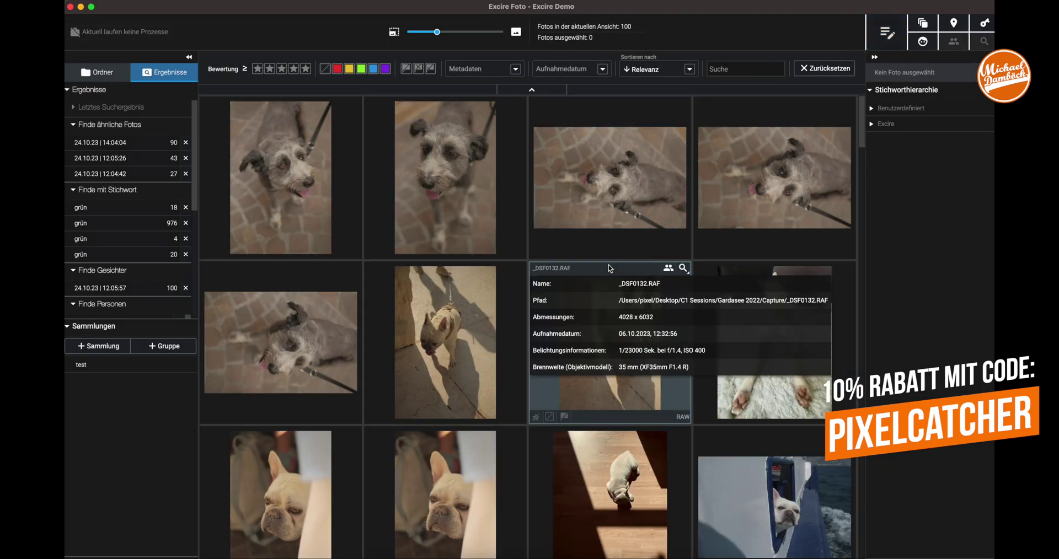
Step: Refine the text prompt search of the whole database to "hund mit berg"
click(886, 34)
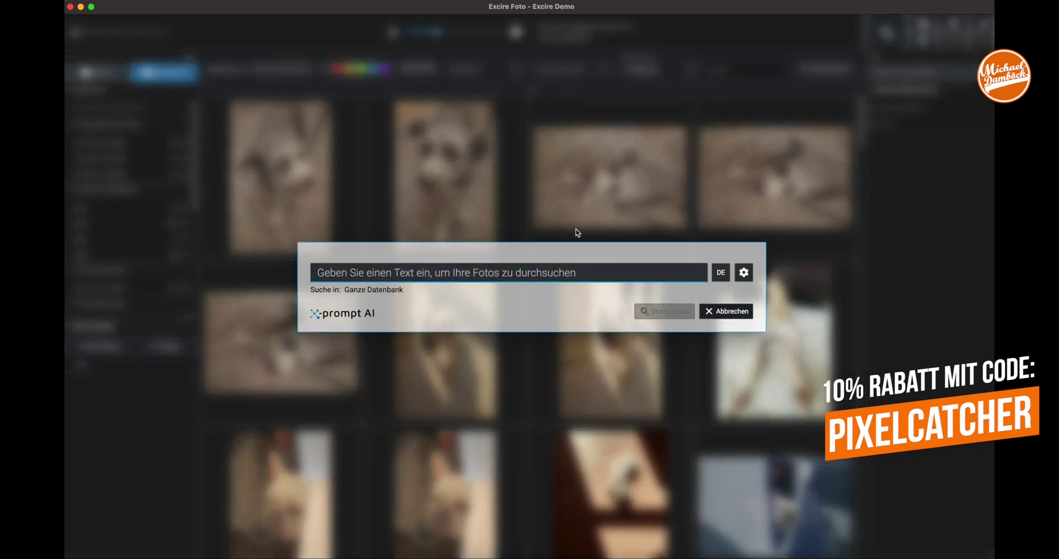
text(hund mit berg)
key(Return)
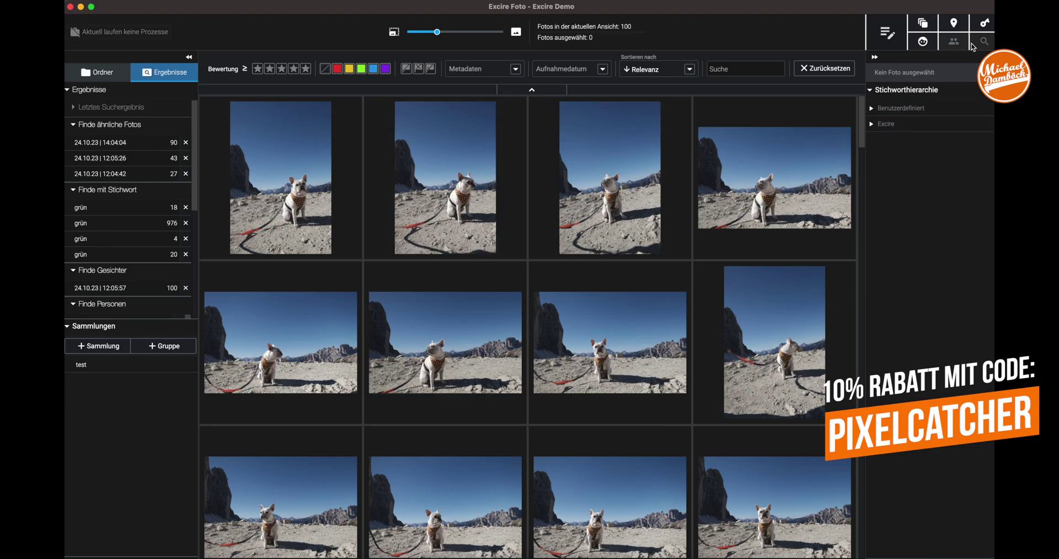
Step: Search the current view for photos with the dominant colour grün and open the photo of the dog overlooking the town
click(984, 25)
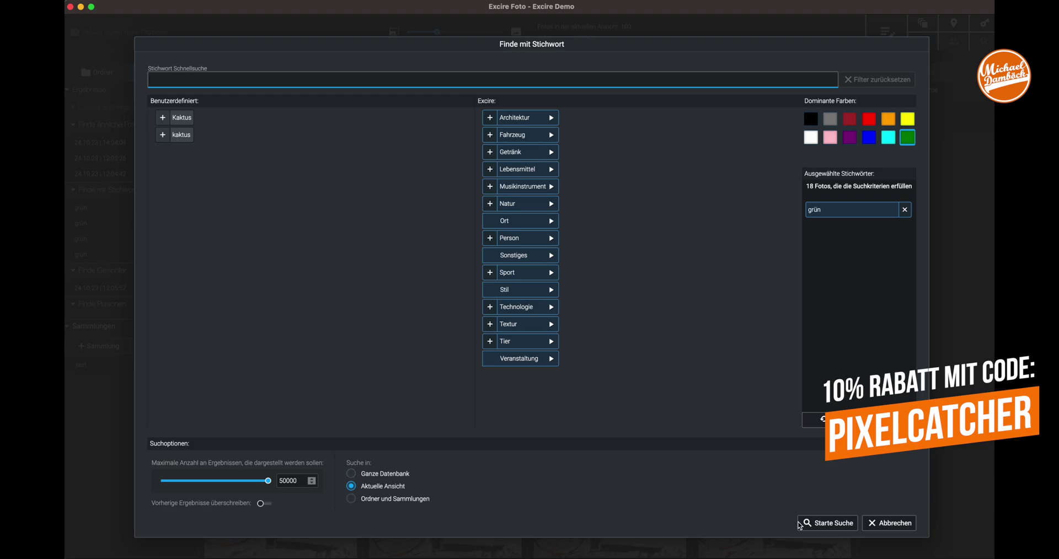
click(826, 524)
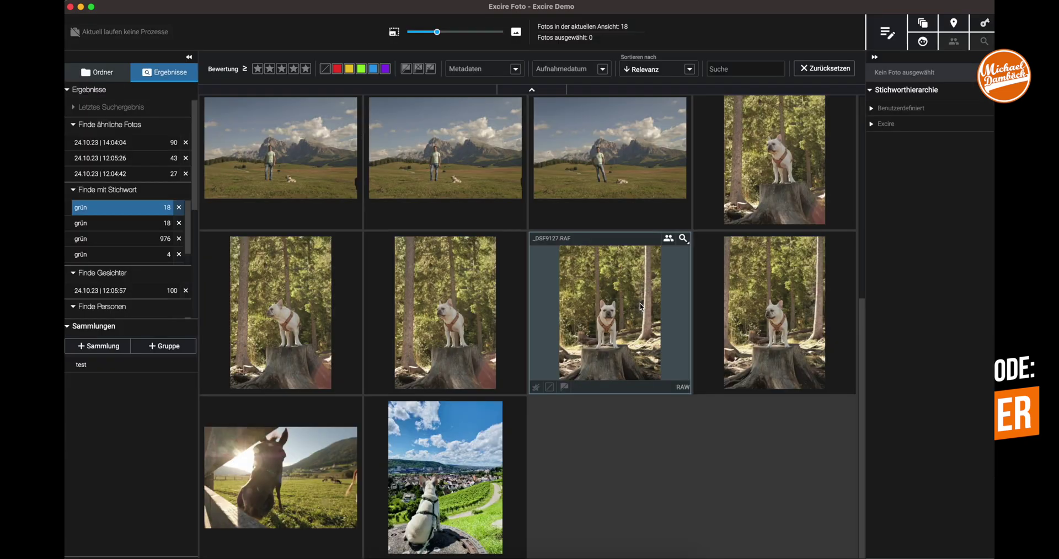
double_click(428, 516)
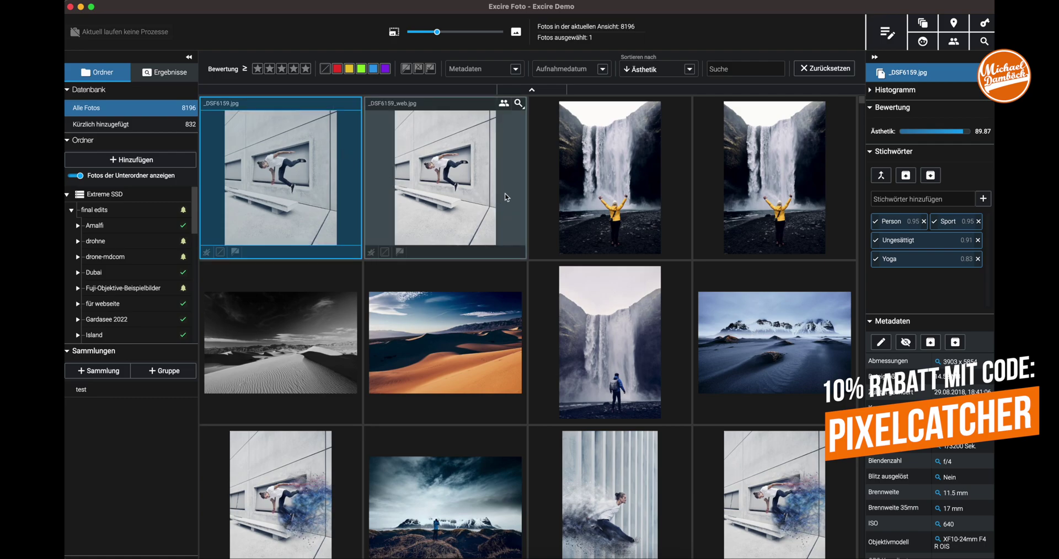
Step: Find photos similar in content to _DSF6159_web.jpg across the whole database and browse through them
click(518, 104)
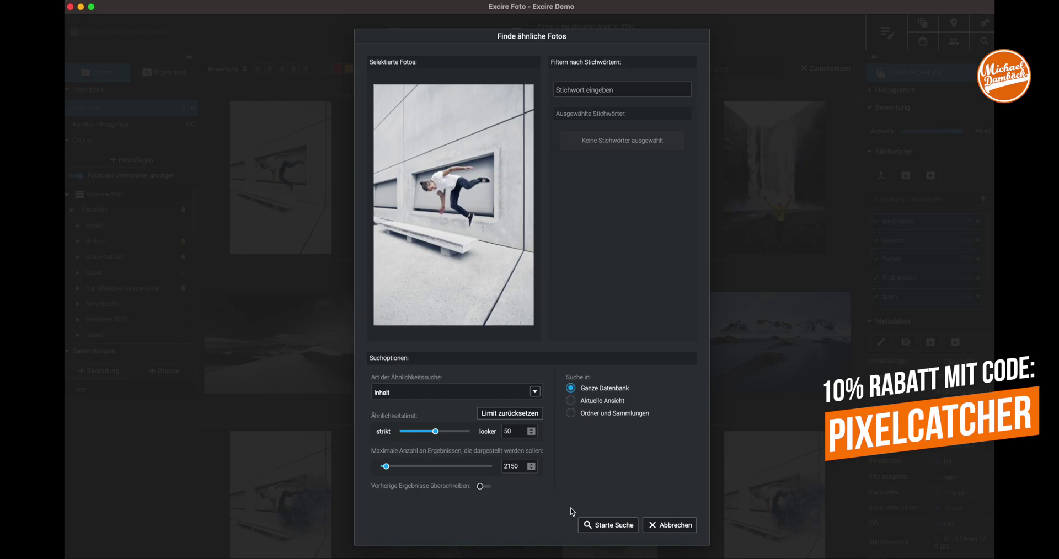
click(609, 526)
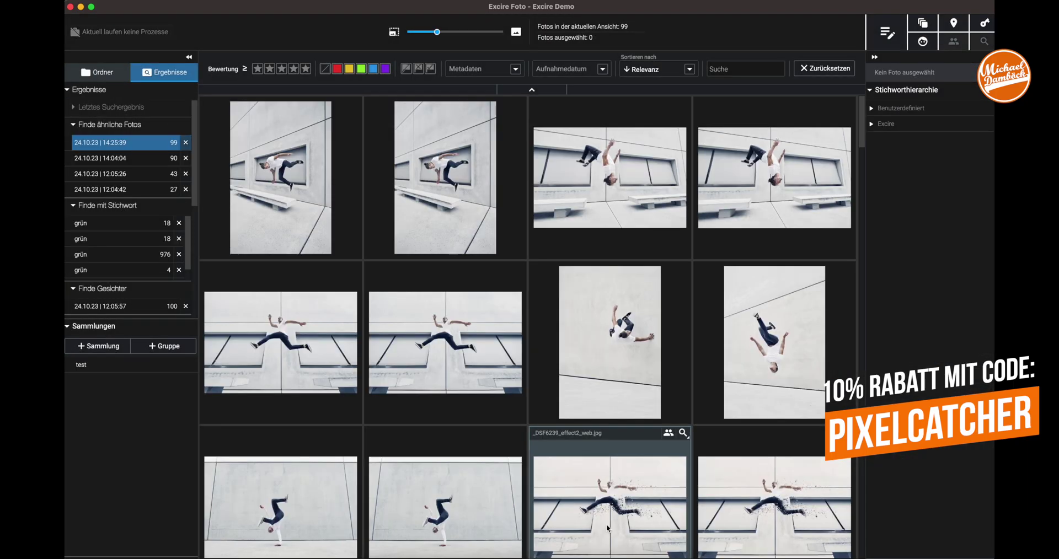
mouse_move(603, 267)
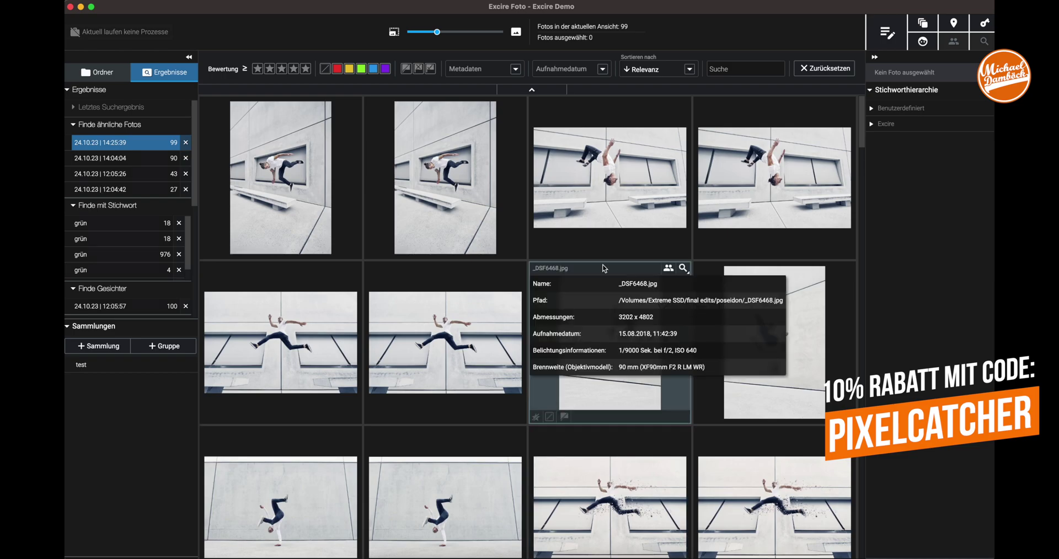
scroll(603, 268, down, 10)
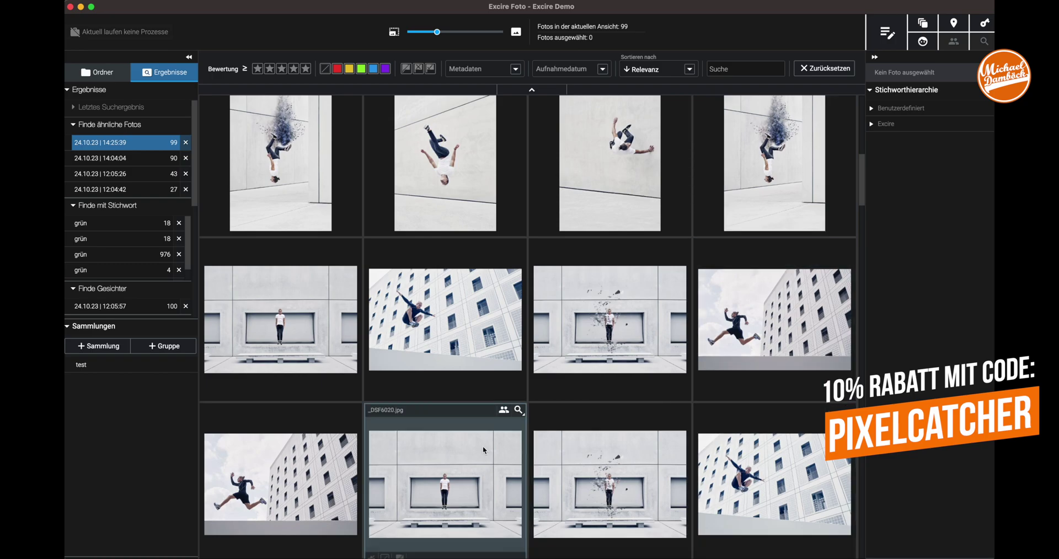
scroll(483, 446, down, 3)
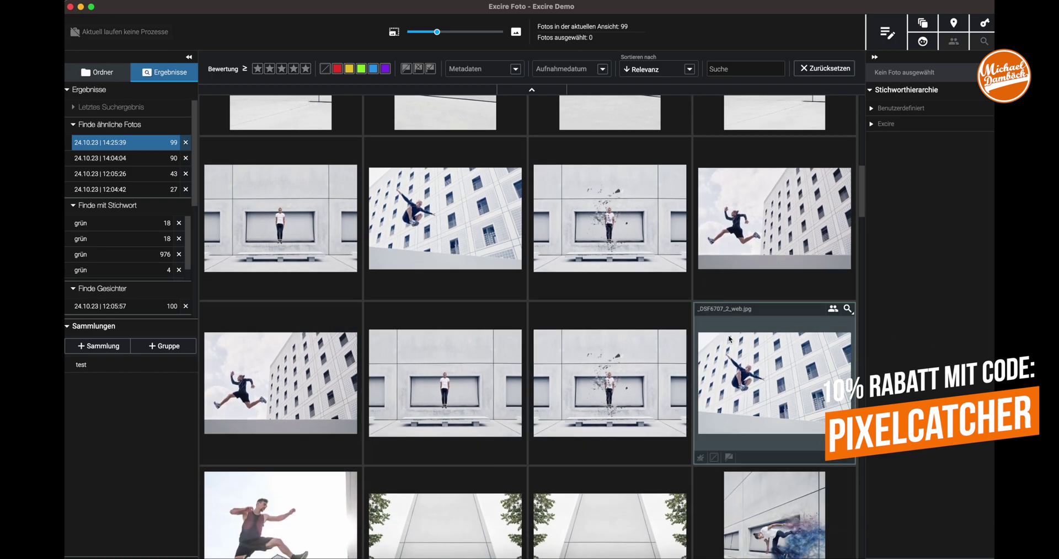
scroll(799, 310, down, 12)
scroll(800, 313, down, 5)
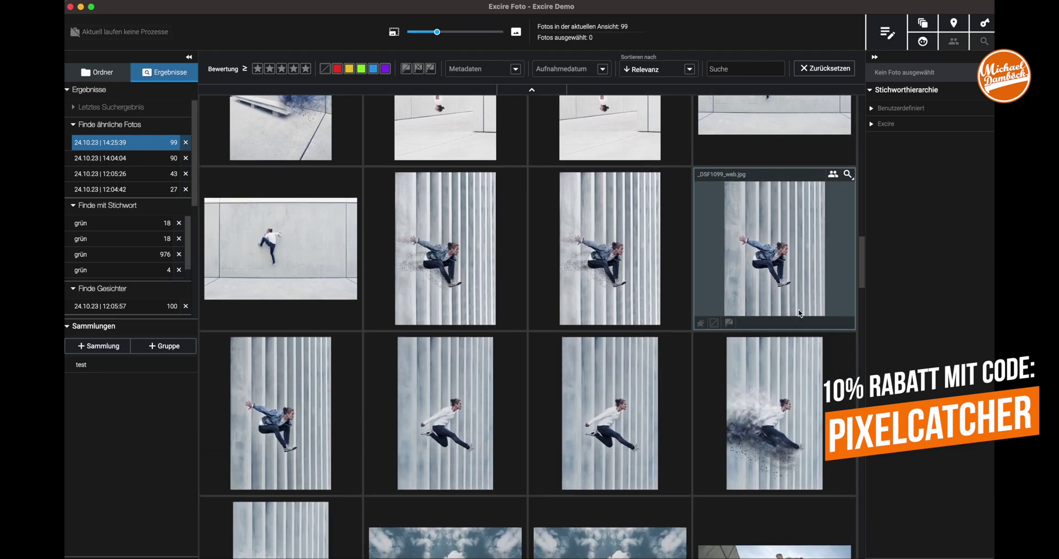
scroll(800, 314, up, 1)
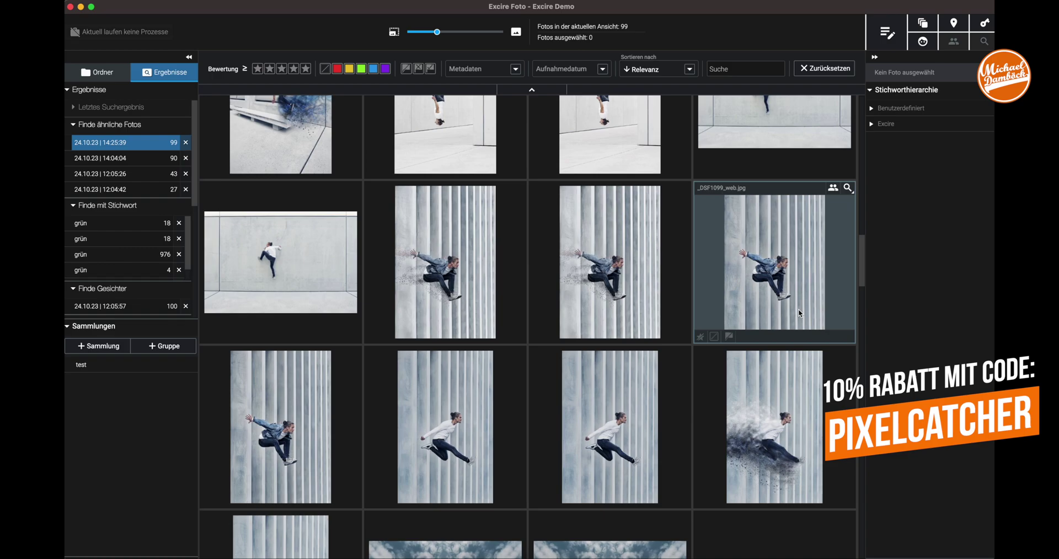
scroll(696, 301, up, 10)
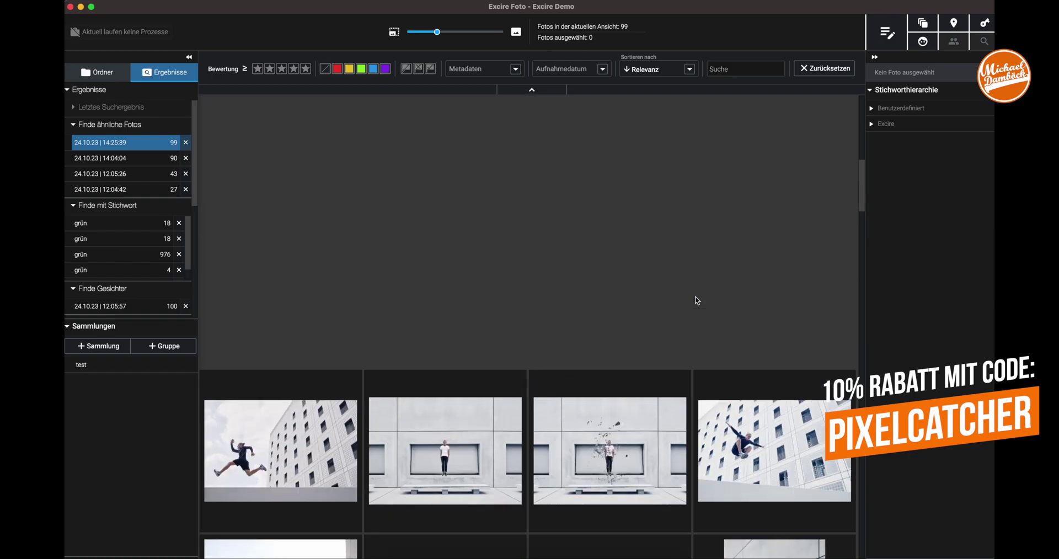
scroll(696, 301, up, 3)
Step: Sort the similar photos by Ästhetik in descending order and look through the best-rated ones
click(689, 69)
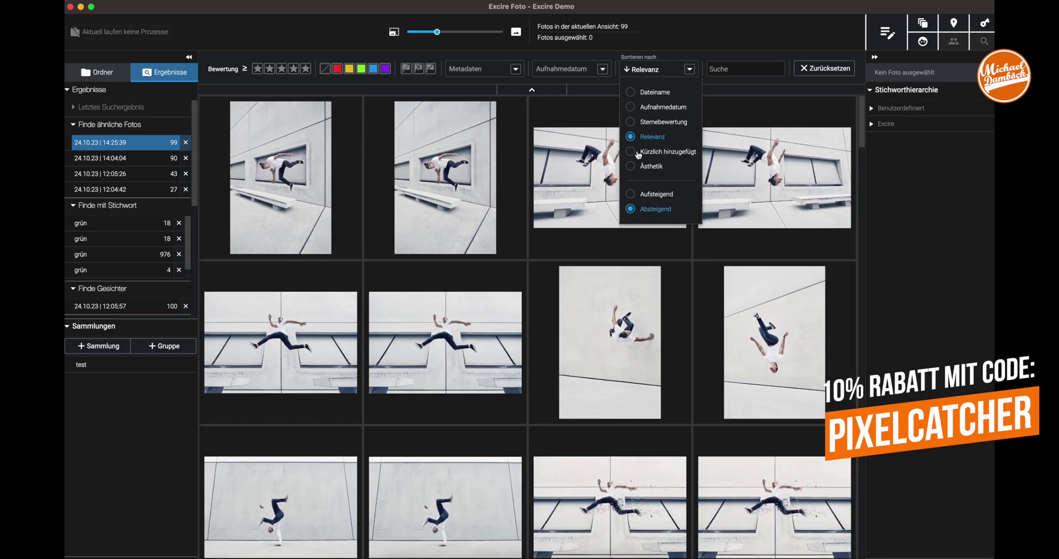
click(630, 166)
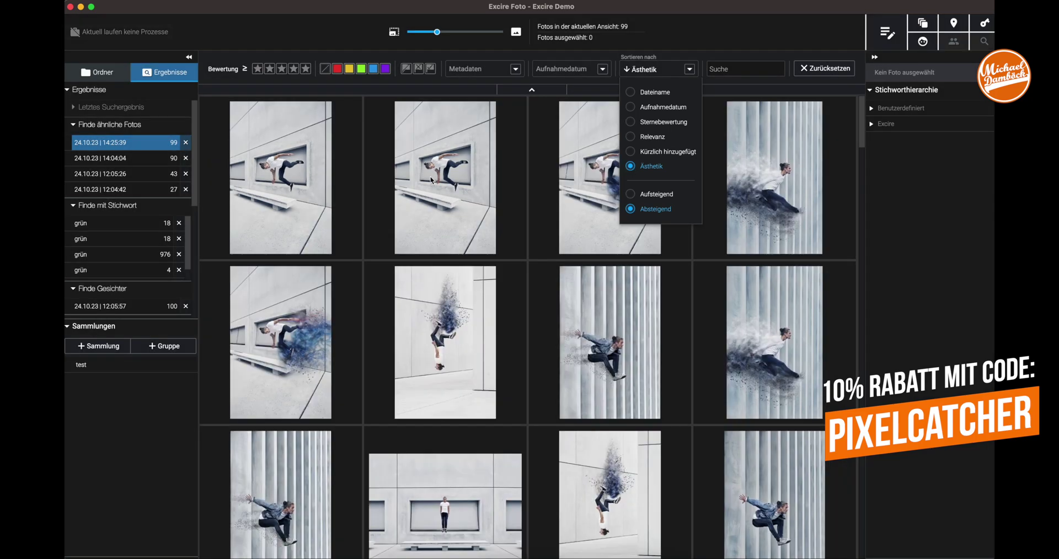
click(478, 161)
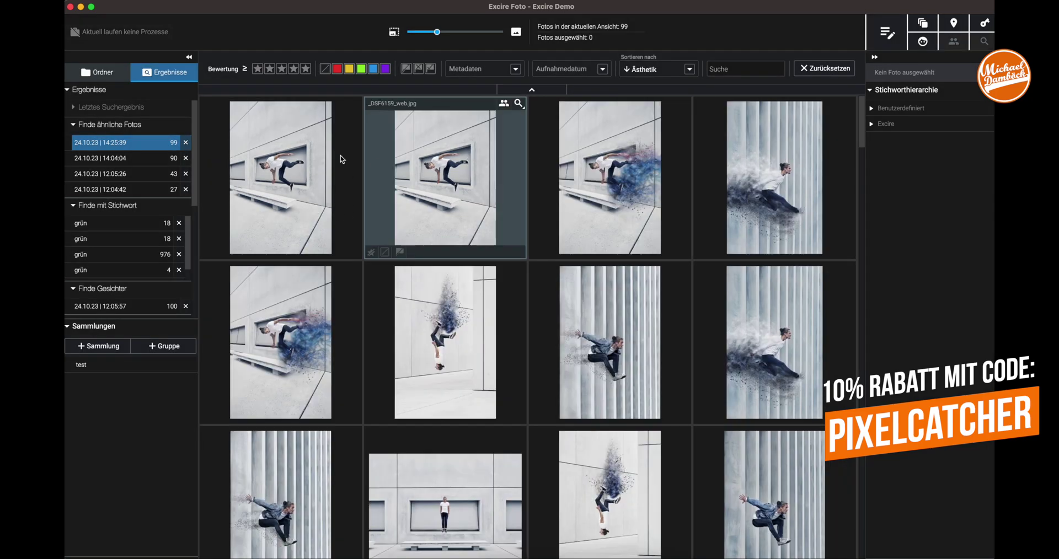
scroll(485, 286, down, 2)
scroll(485, 286, down, 1)
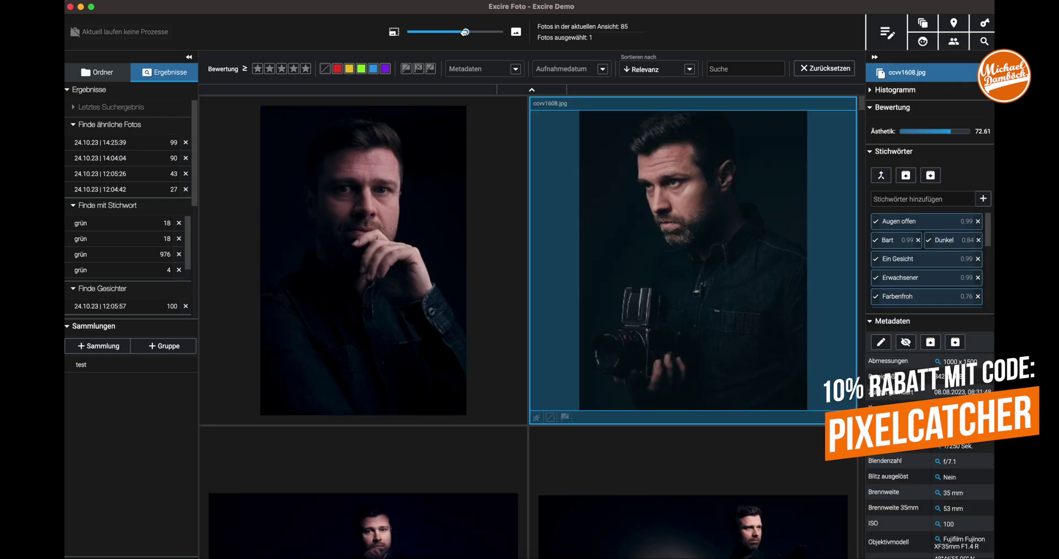
Step: Search the whole database for the person in portrait ccvv1608.jpg with a stricter similarity limit of 40
mouse_move(775, 111)
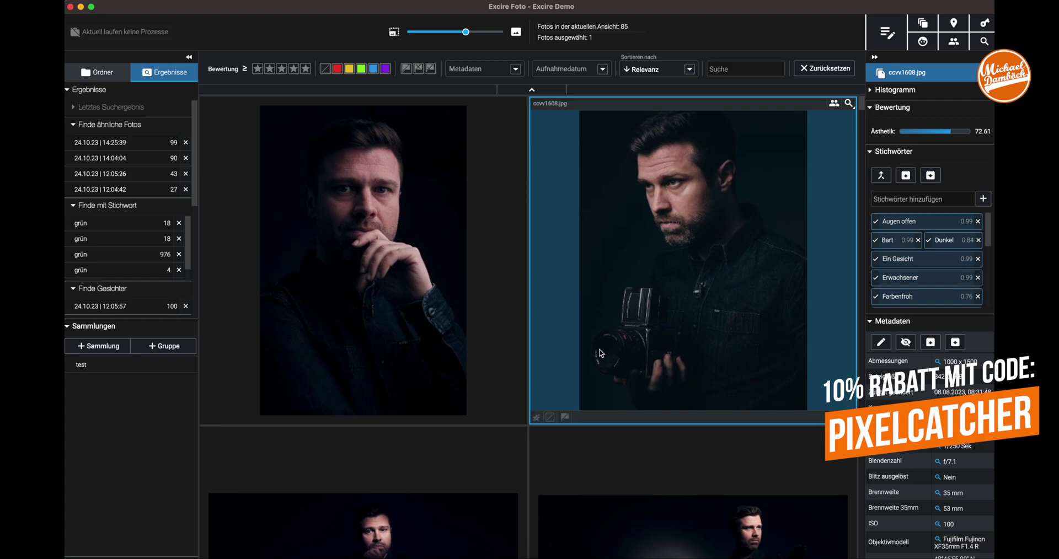
click(835, 104)
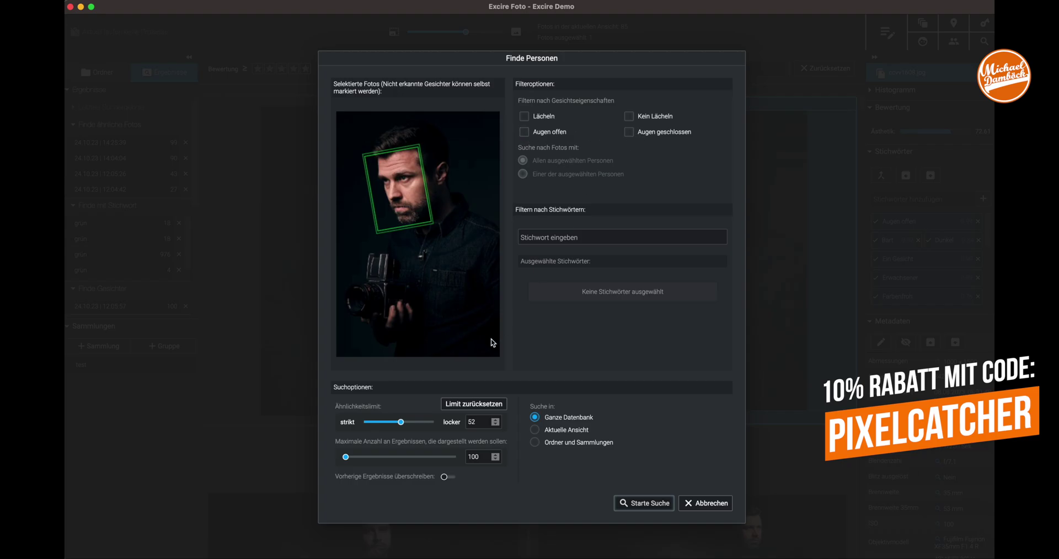
mouse_move(401, 423)
mouse_down()
mouse_move(390, 423)
mouse_move(414, 423)
mouse_move(393, 423)
mouse_up()
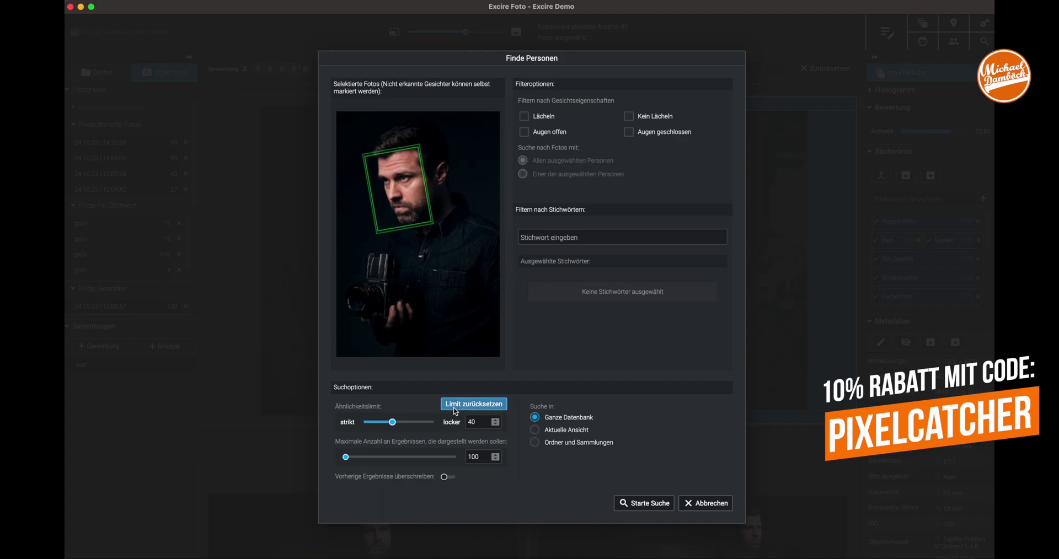
click(626, 500)
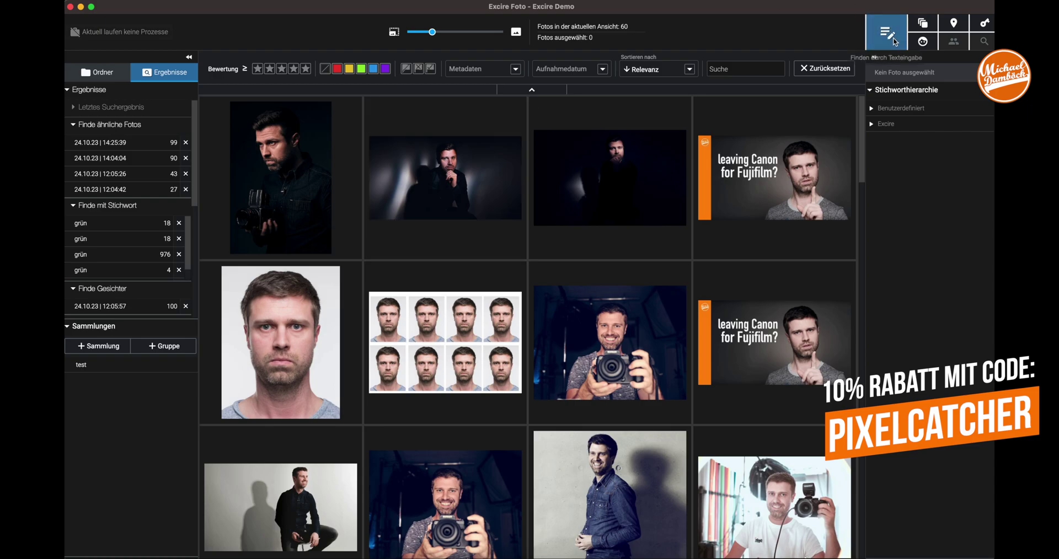
Step: Try the face search criteria Porträt, Mehrere Gesichter and Senior, and close the face search without running it
click(923, 43)
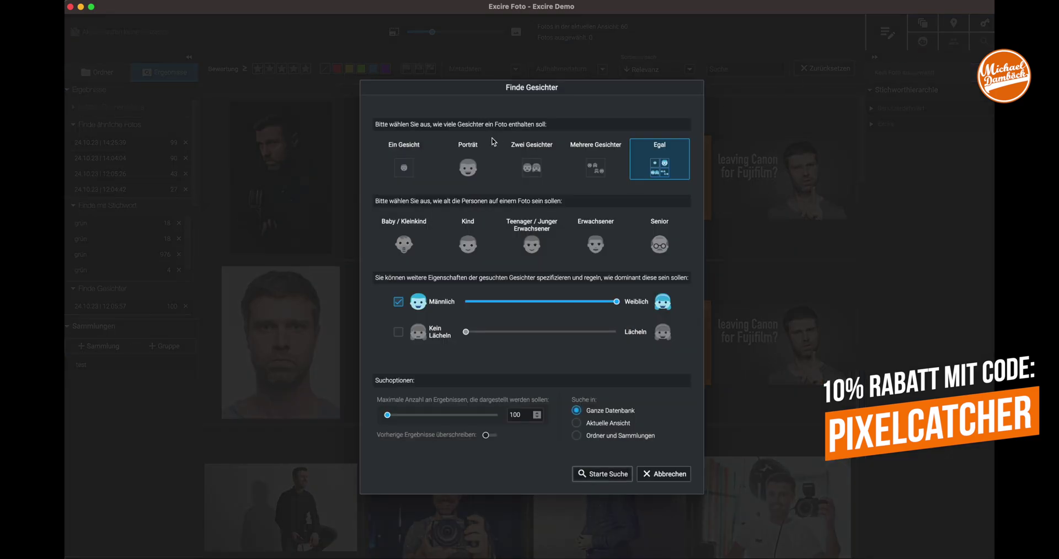
click(473, 174)
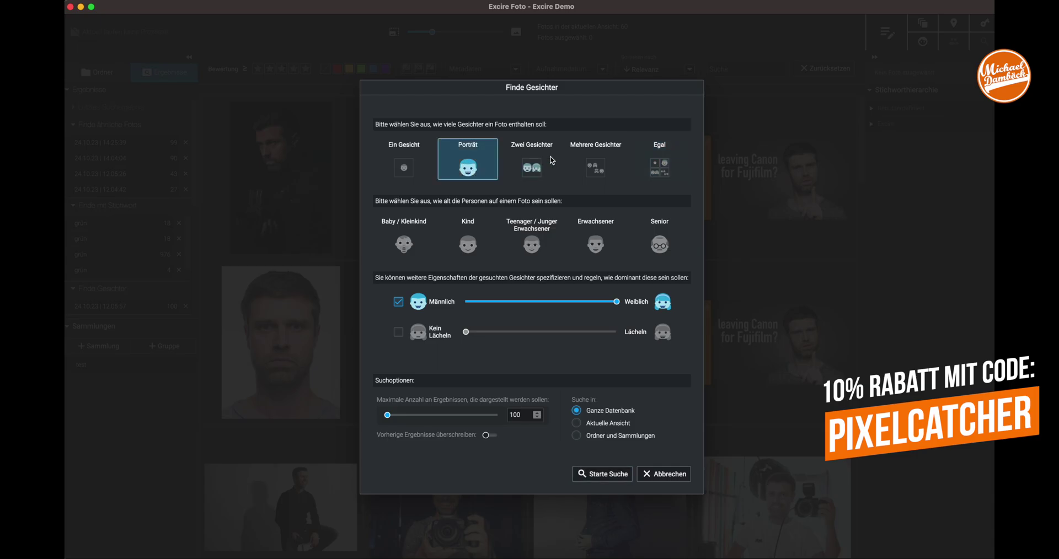
click(598, 169)
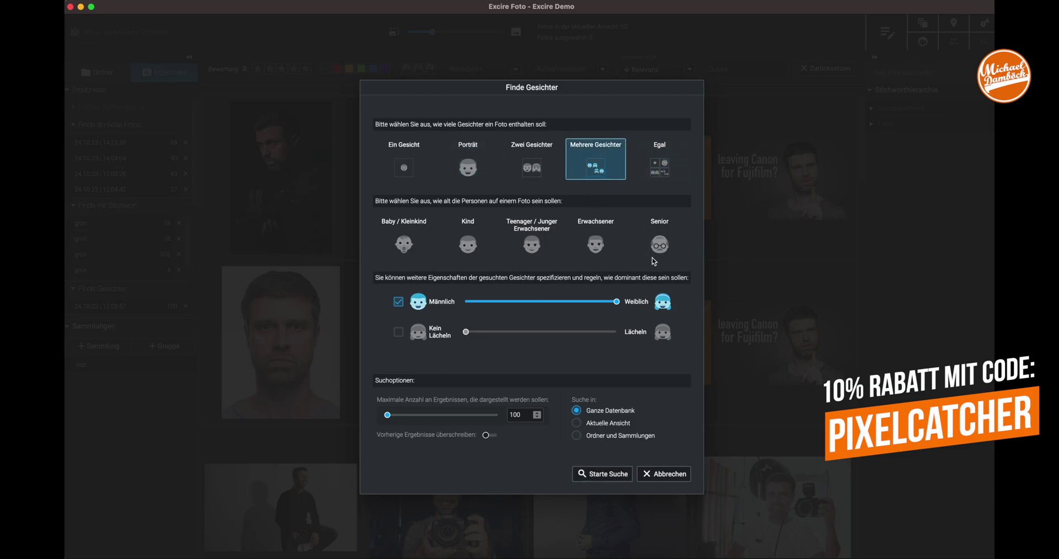
click(660, 241)
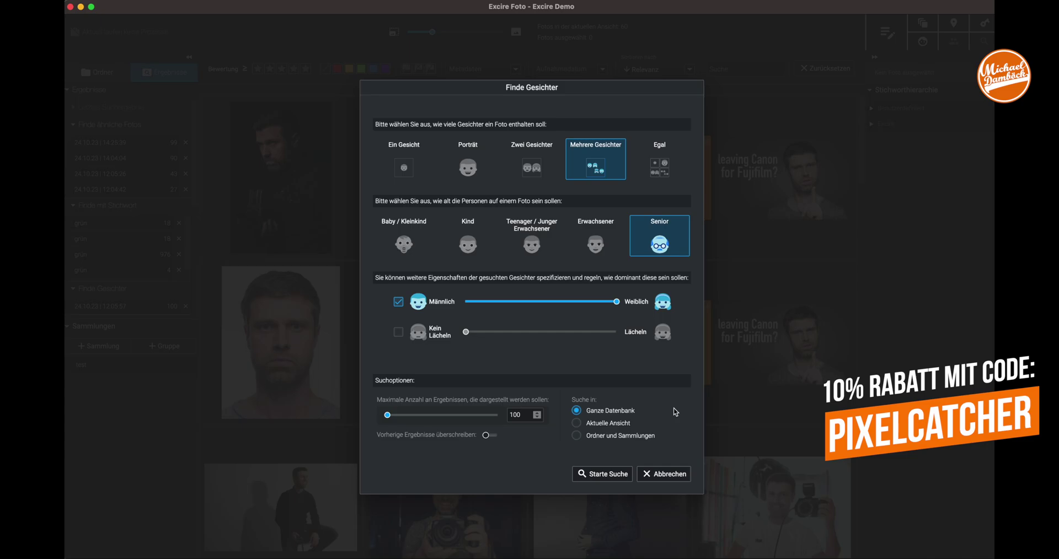
key(Escape)
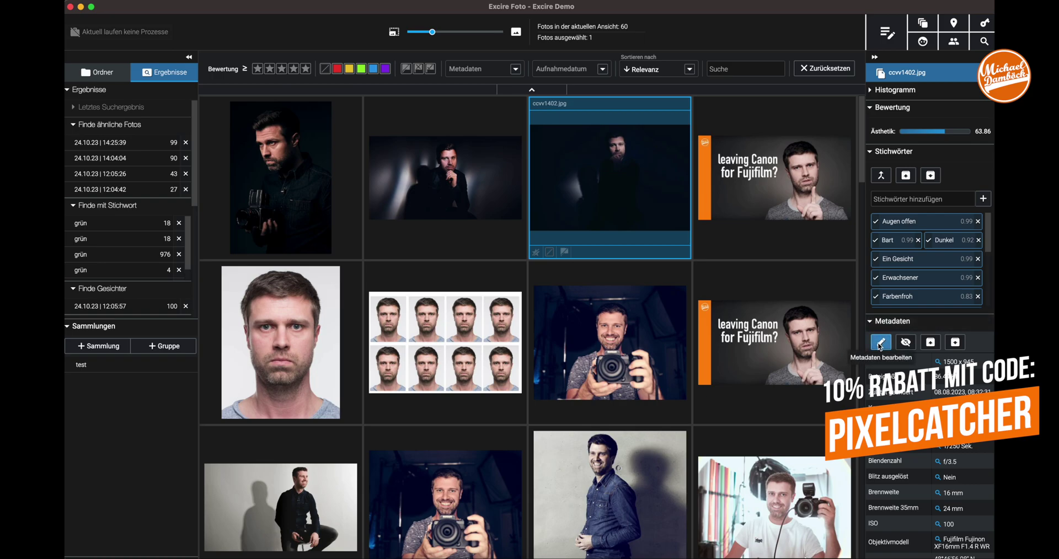
Step: Examine the Exif and GPS data of ccvv1402.jpg in the metadata editor and close it without changes
click(880, 344)
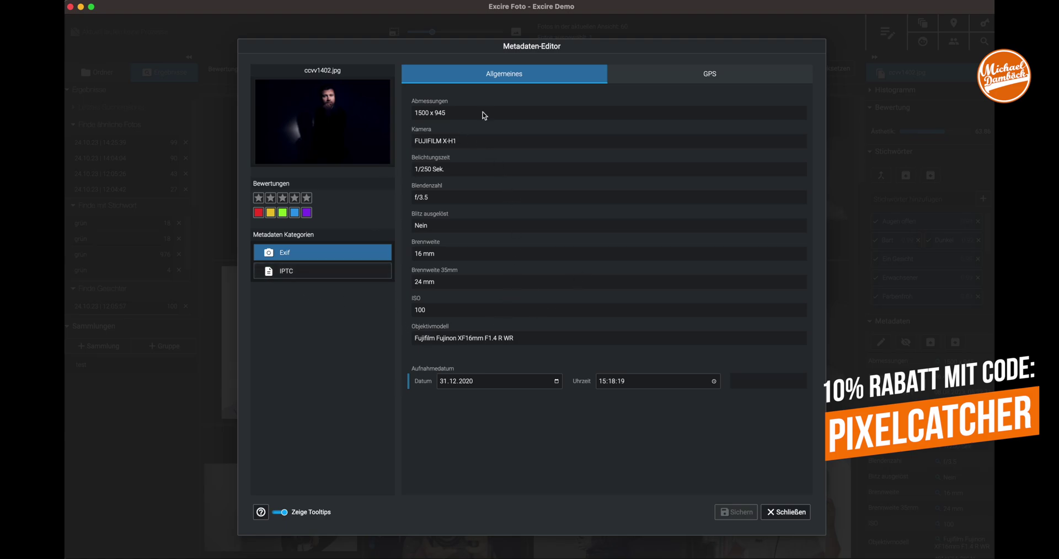
click(659, 76)
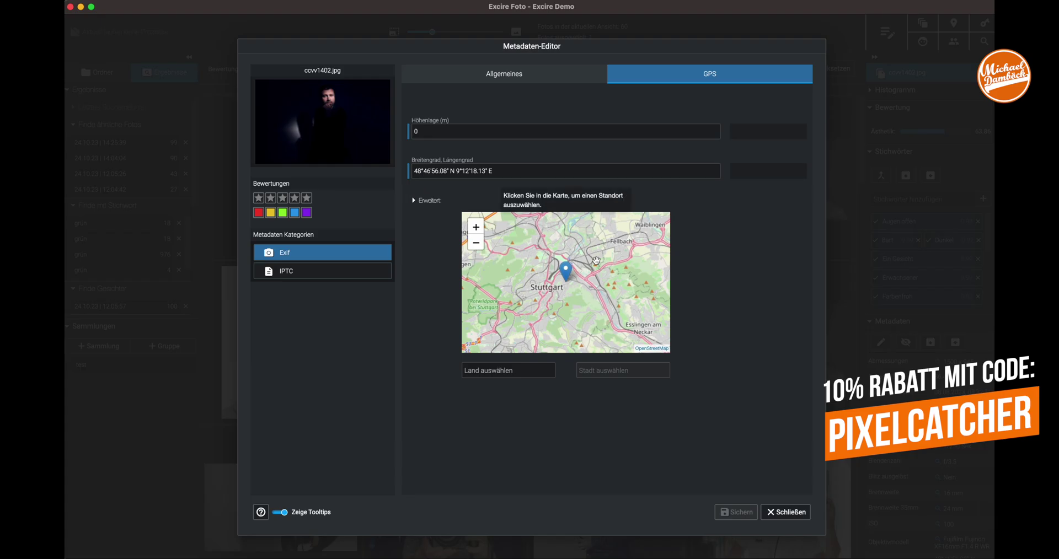
click(788, 513)
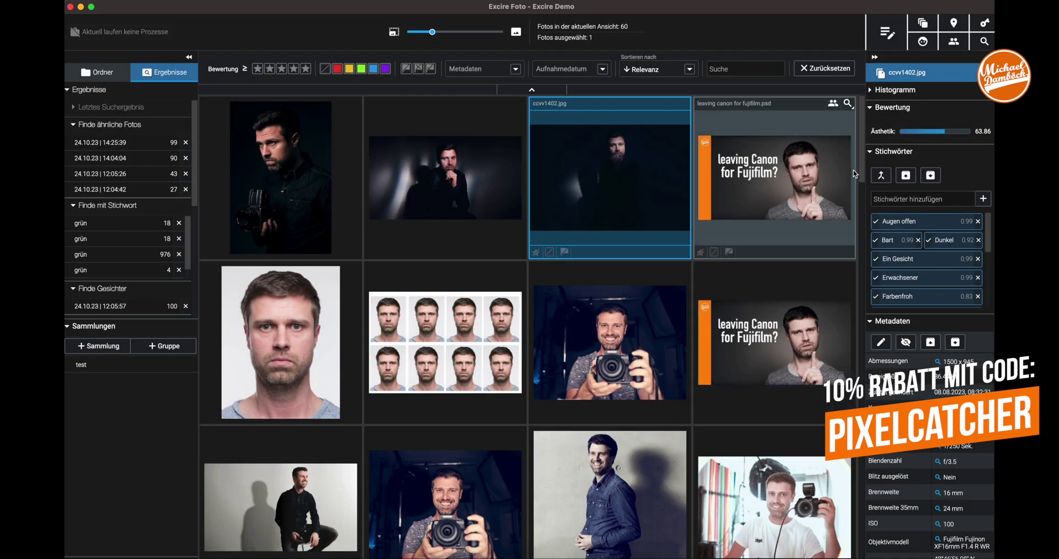
Step: Search the whole database by GPS for photos taken within 10 km of Stuttgart and look through the results
click(954, 24)
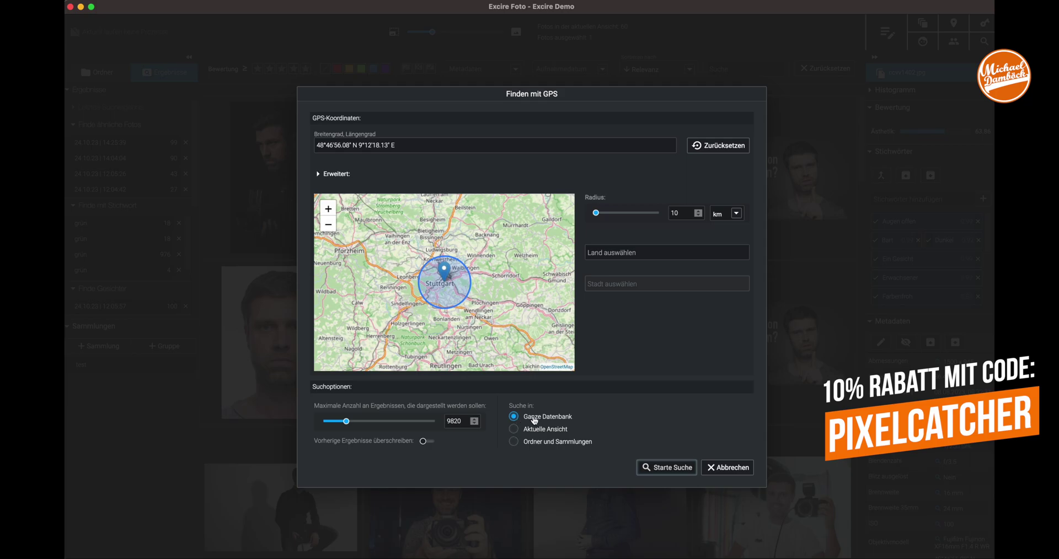
click(679, 470)
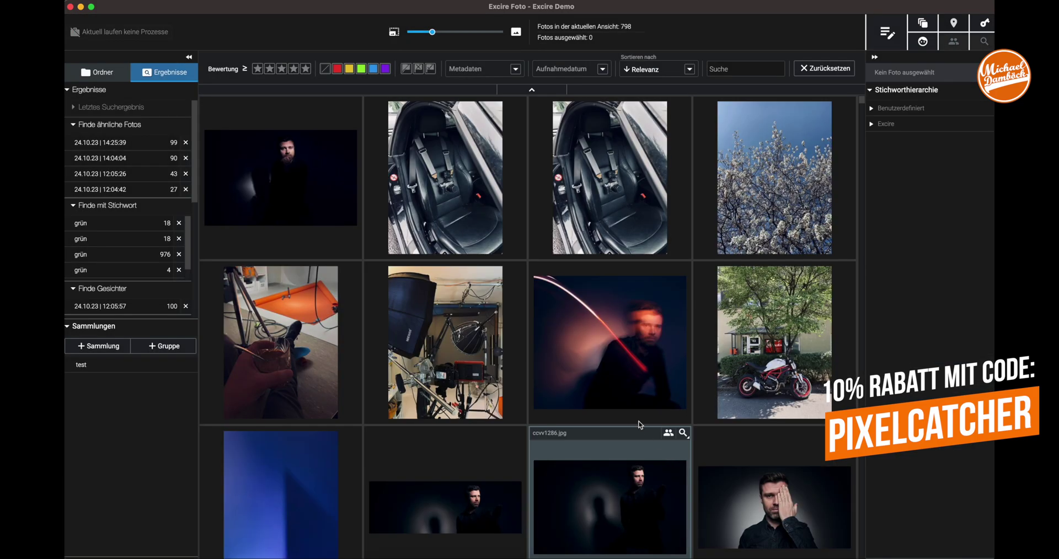
scroll(601, 347, down, 10)
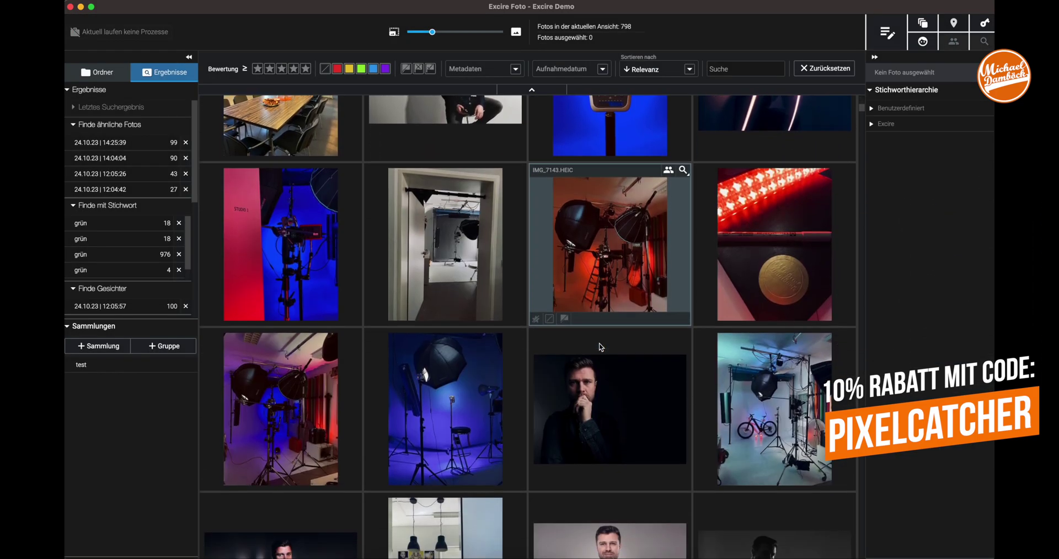
scroll(601, 347, down, 8)
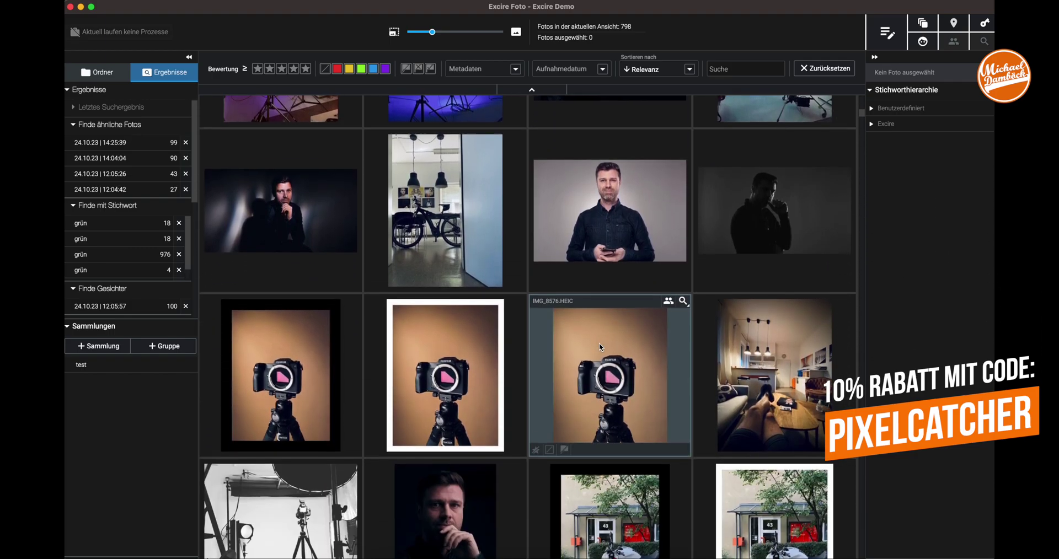
scroll(600, 343, down, 8)
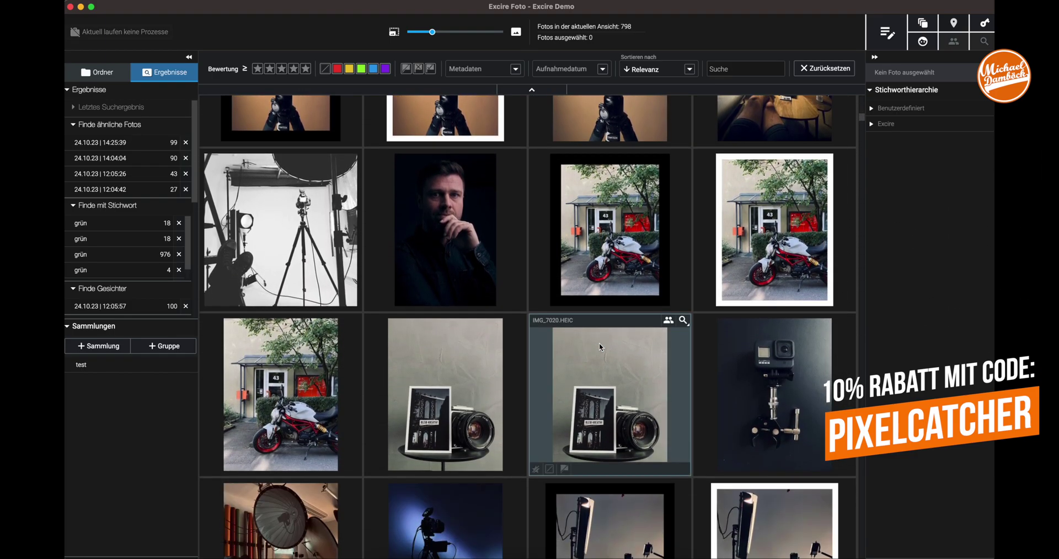
scroll(599, 343, down, 3)
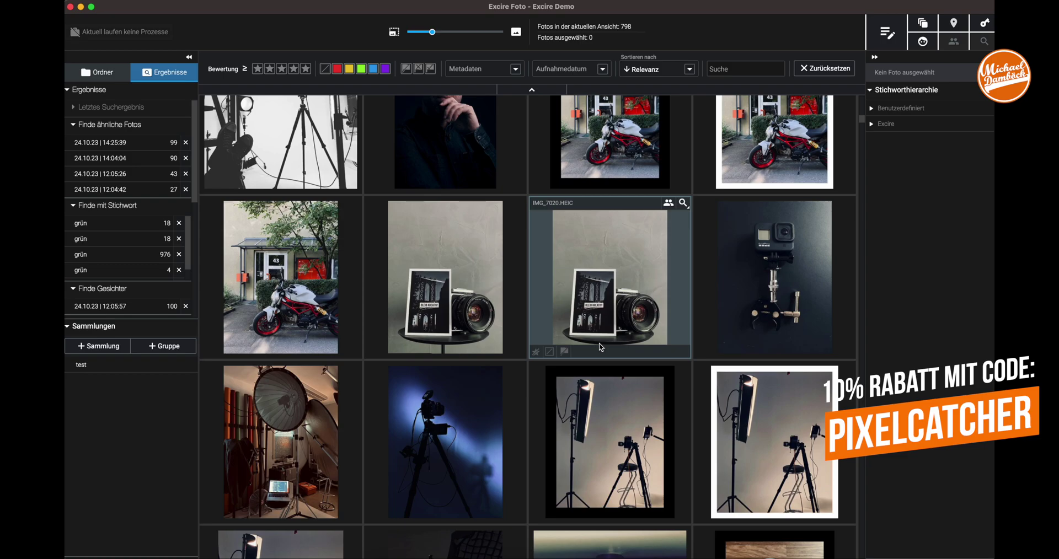
scroll(601, 347, down, 15)
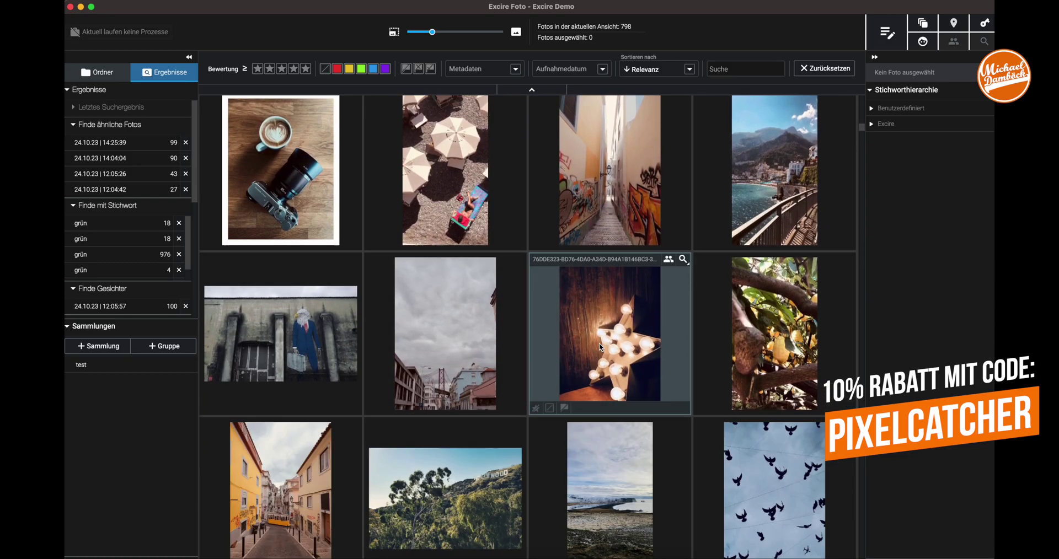
scroll(601, 347, down, 10)
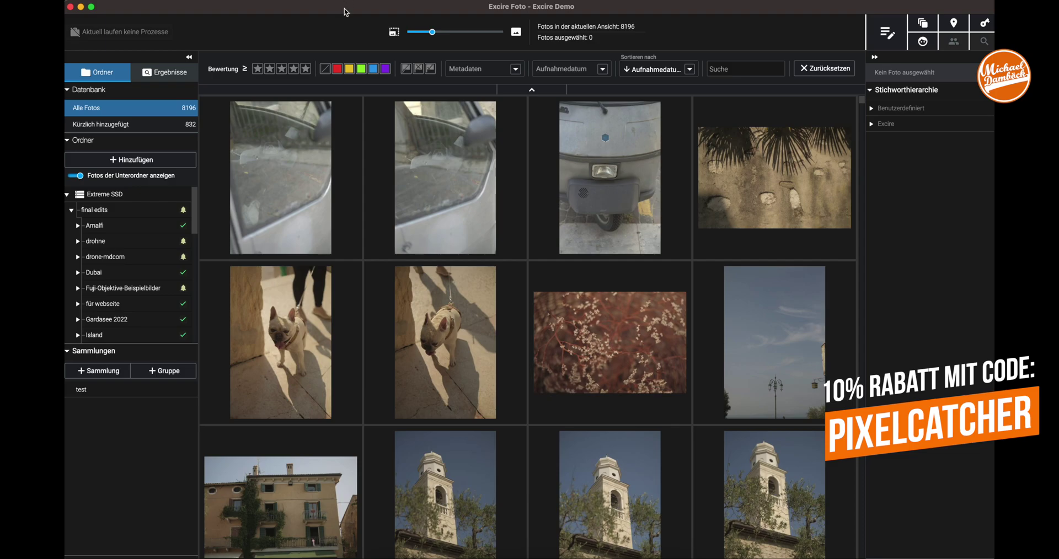
Step: Search the whole database for Beinahe-Duplikate with the similarity sehr strikt and display the duplicates
click(243, 1)
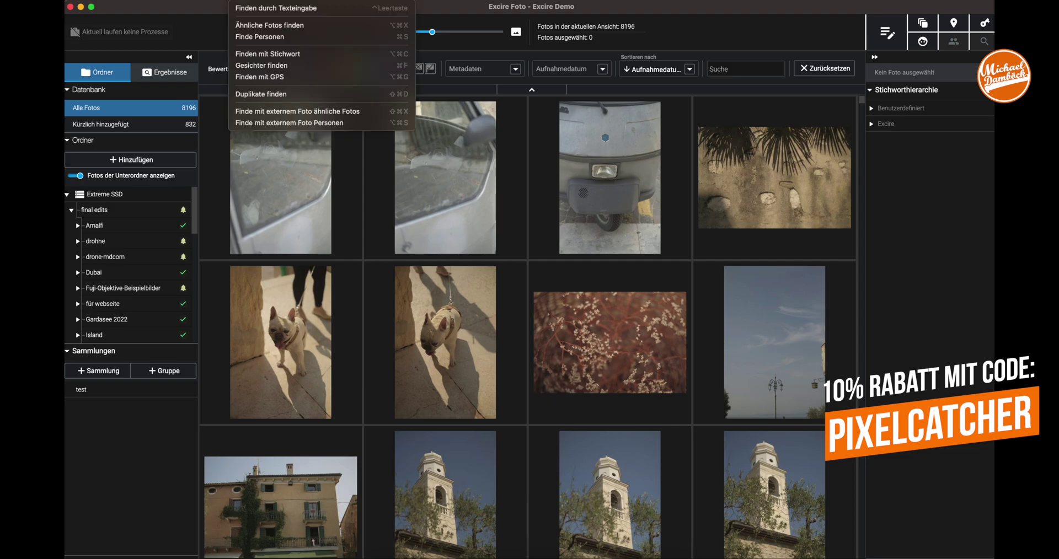
click(278, 98)
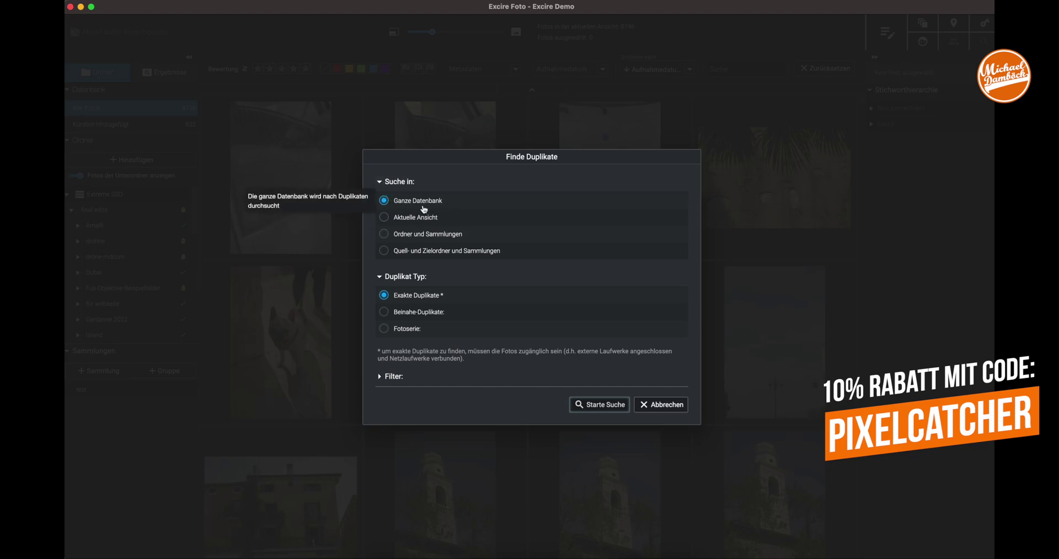
click(400, 318)
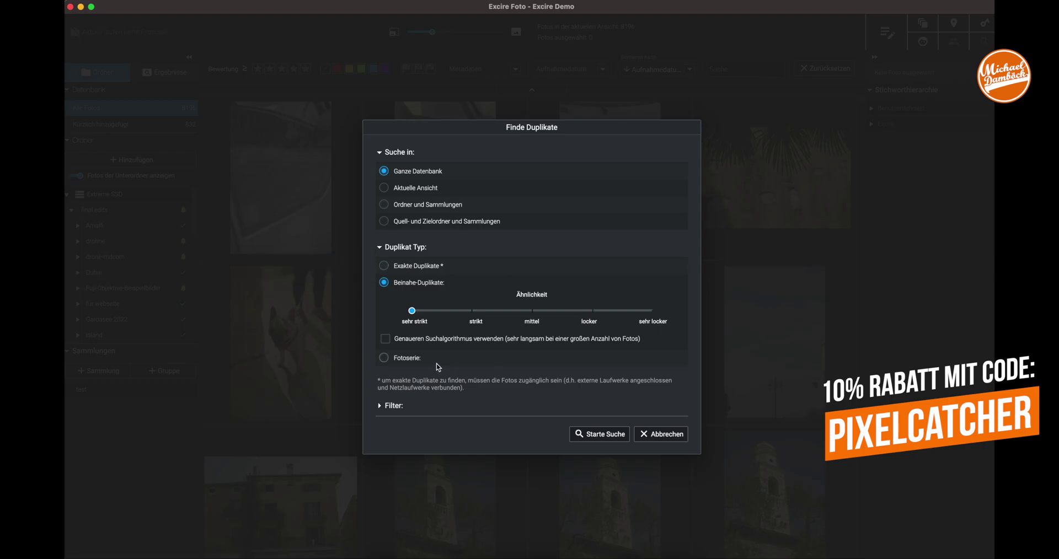
click(617, 435)
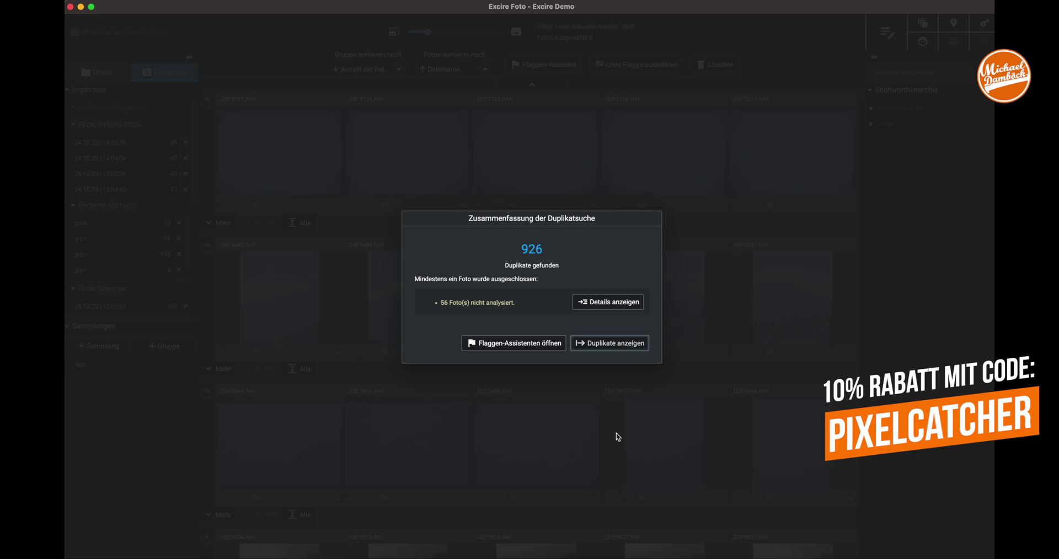
click(620, 348)
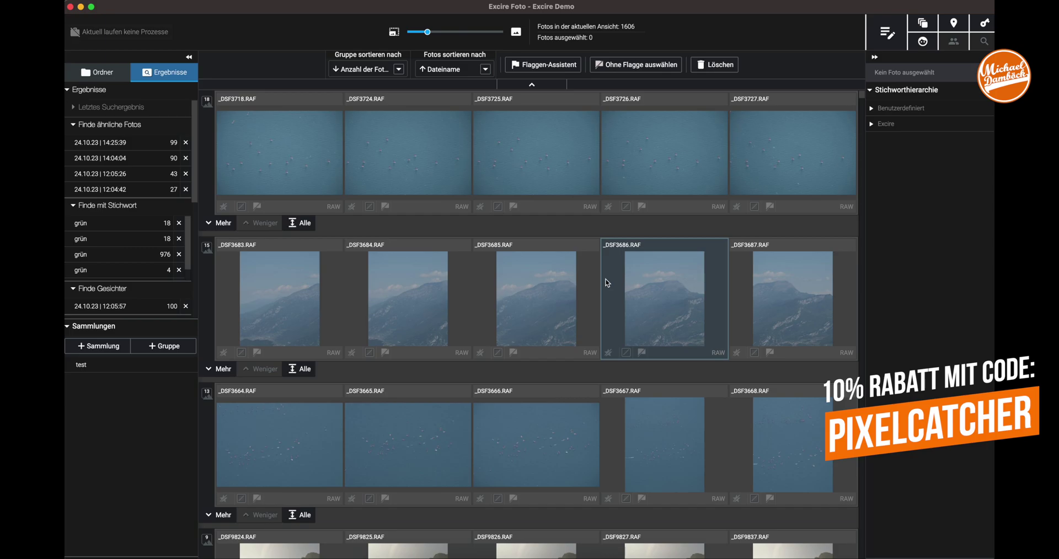
Step: Look through the groups of near-duplicate photos and select _DSF3683.RAF in the mountain group
scroll(627, 316, down, 3)
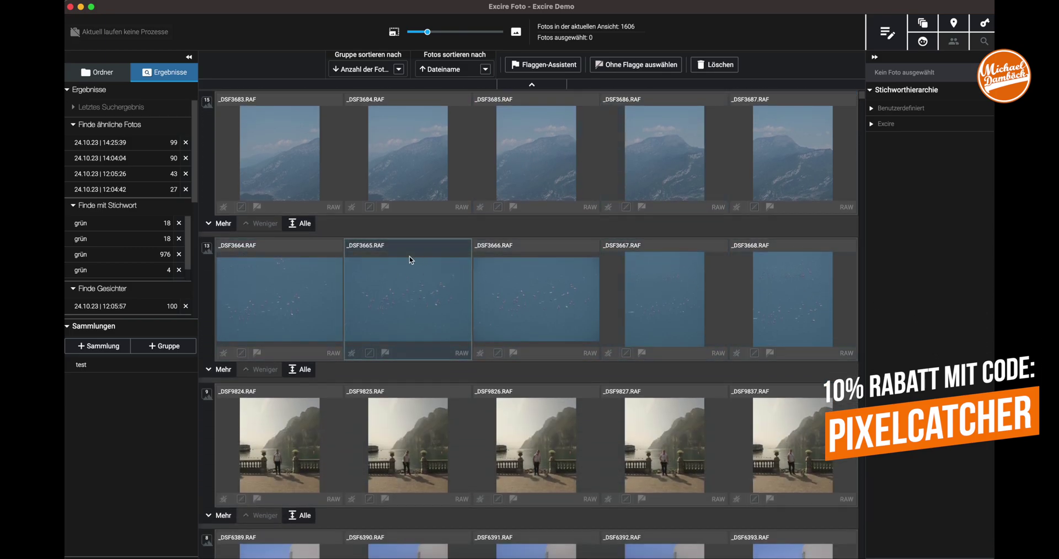
scroll(793, 295, up, 3)
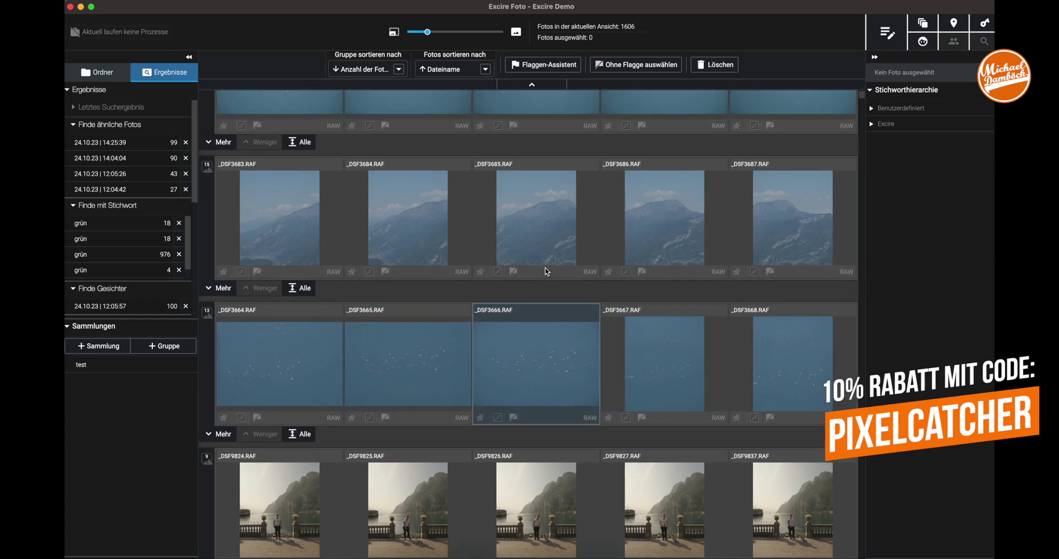
click(248, 256)
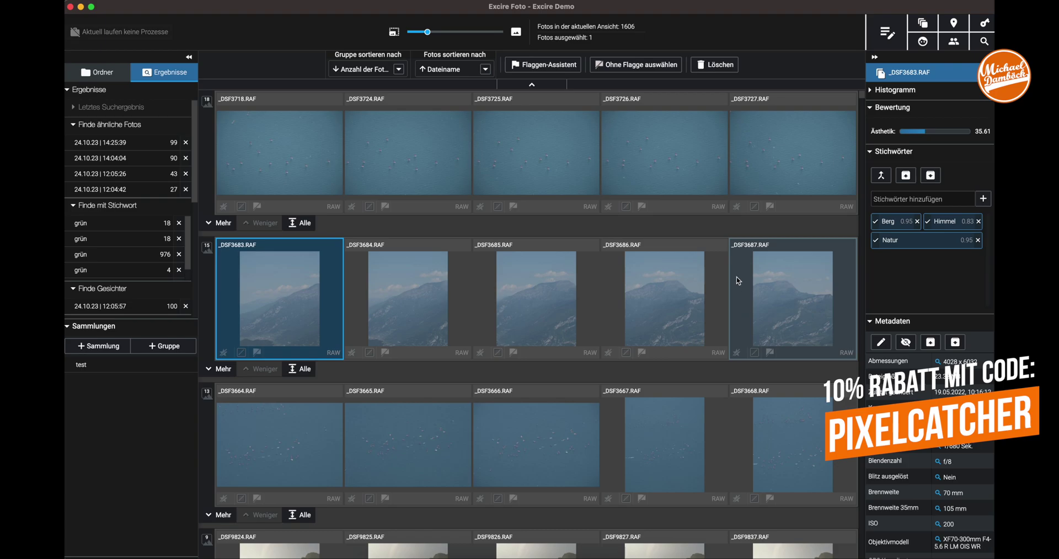
scroll(739, 287, down, 10)
scroll(730, 250, down, 10)
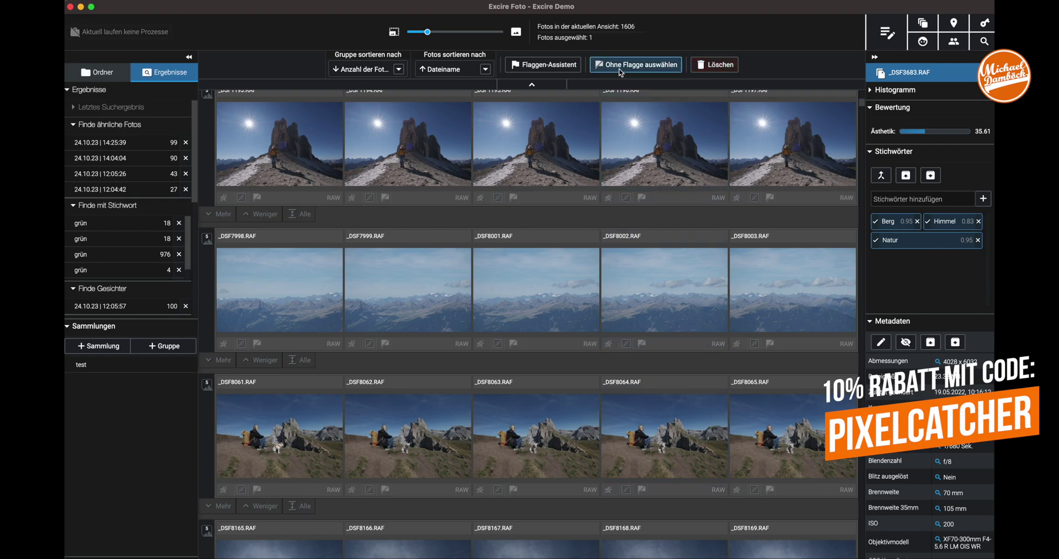
Step: Try the Flaggen-Assistent option that gives near-duplicate JPGs with niedrigste Auflösung the rejection flag, and close the assistant without flagging
click(564, 66)
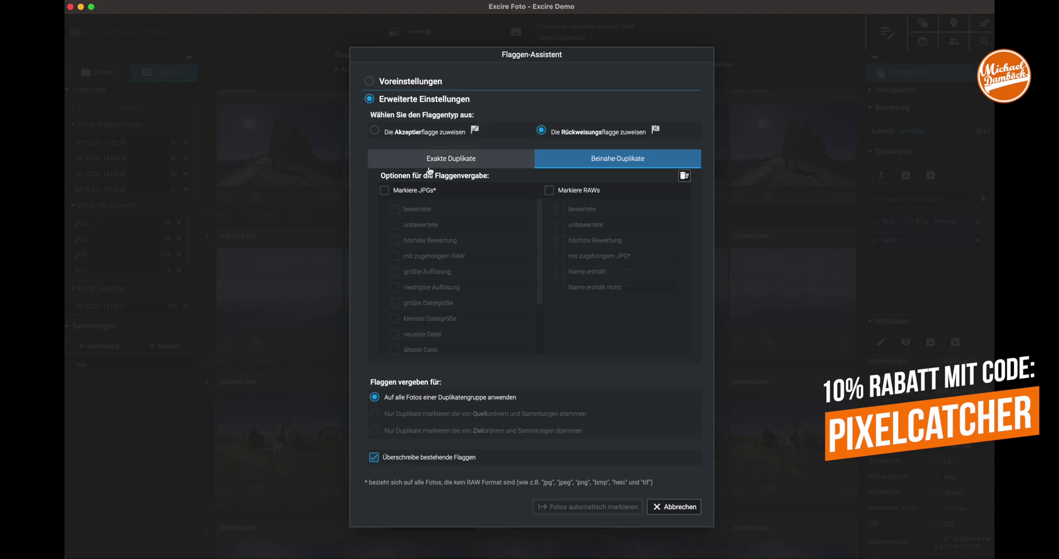
mouse_move(437, 197)
click(384, 191)
mouse_move(510, 298)
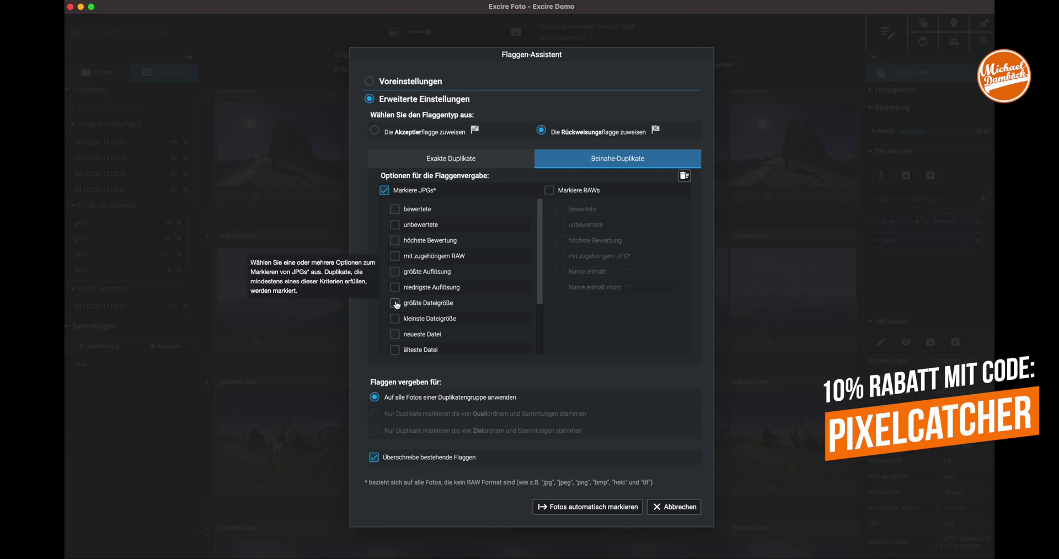
click(395, 288)
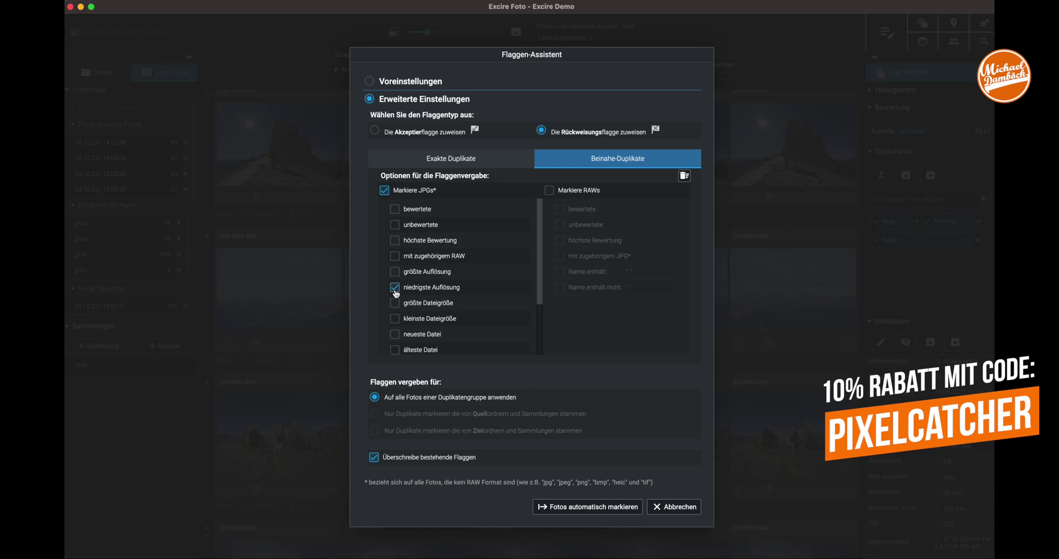
scroll(396, 310, down, 3)
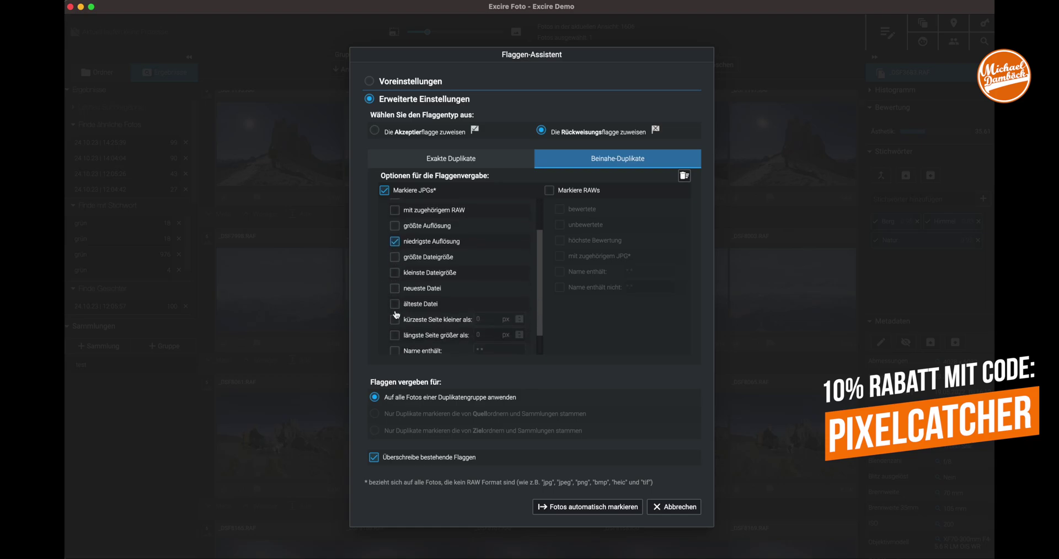
scroll(396, 315, down, 2)
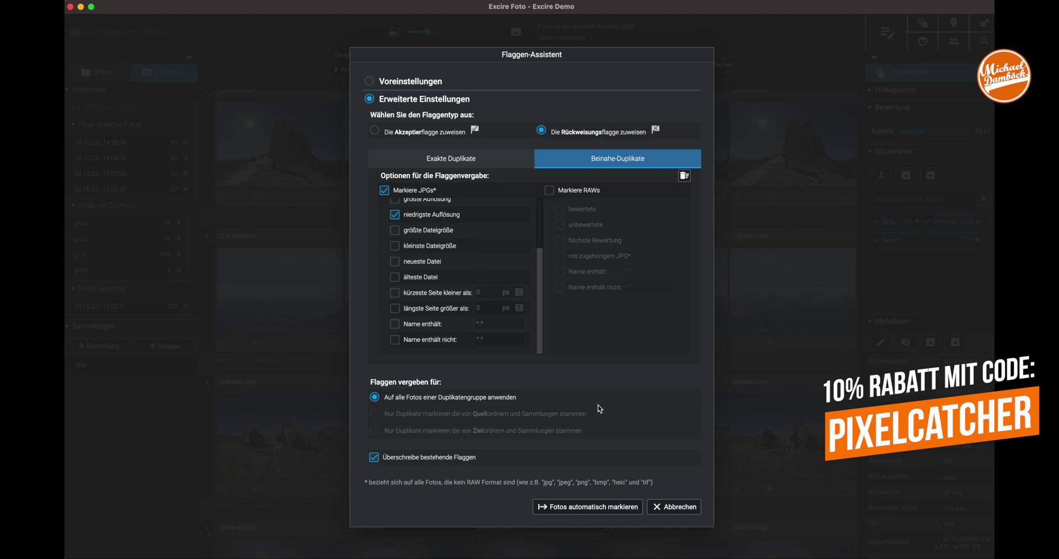
click(677, 514)
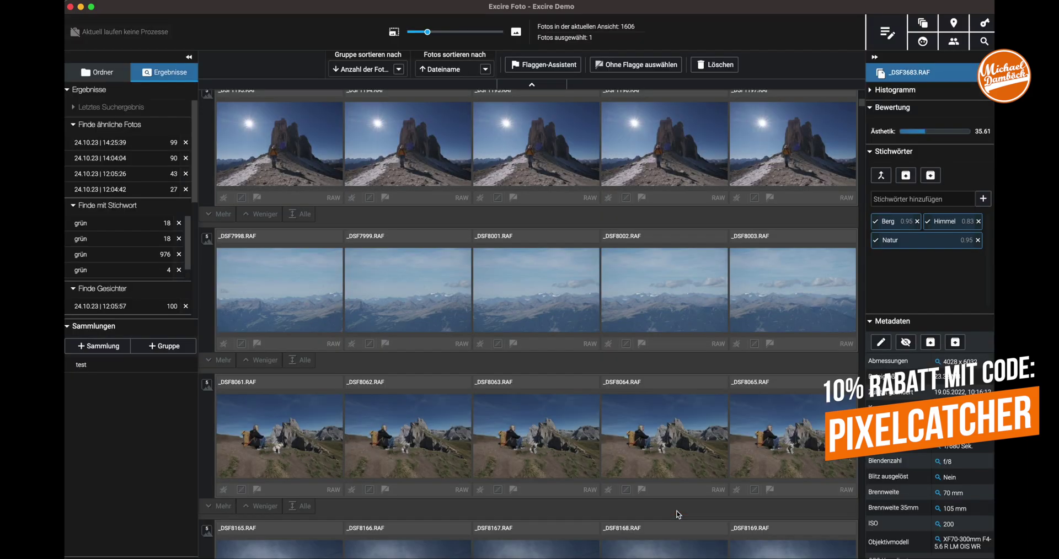